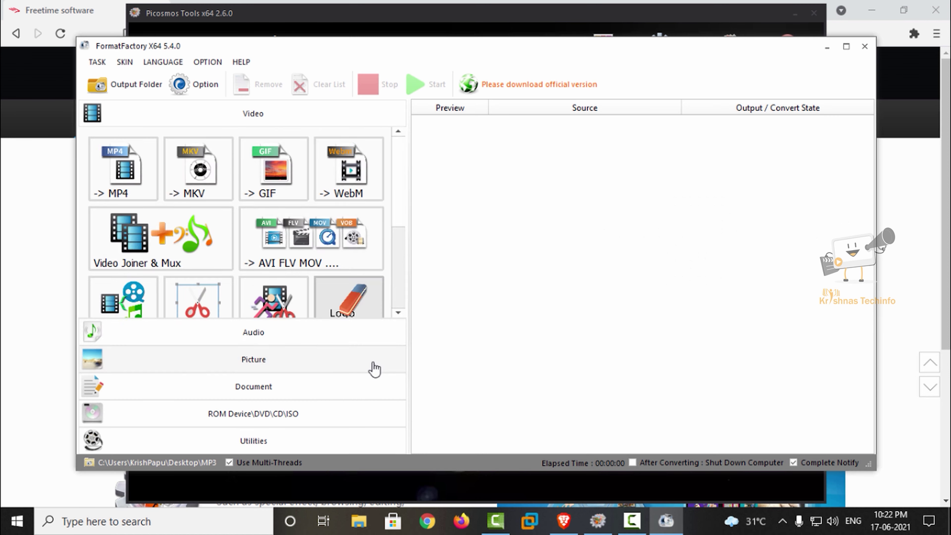
Step: Browse Format Factory's Picture and Audio formats, then switch to the pcfreetime.com page in Chrome
{"action": "left_click", "coordinate": [374, 366]}
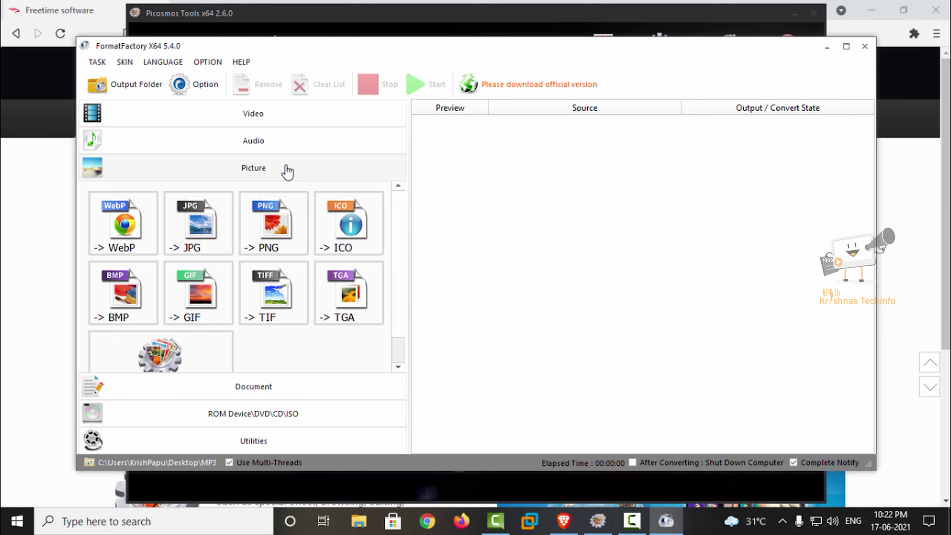
{"action": "left_click", "coordinate": [300, 139]}
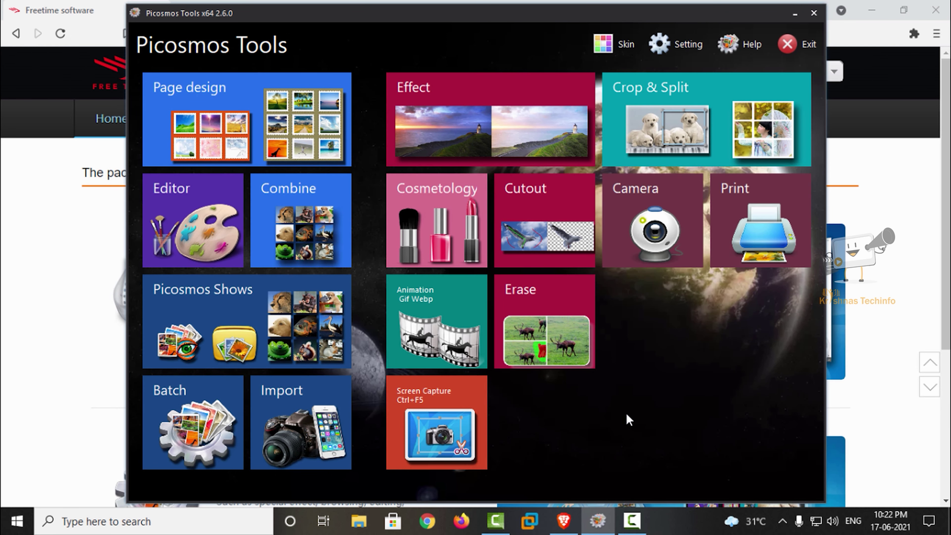
{"action": "left_click", "coordinate": [89, 352]}
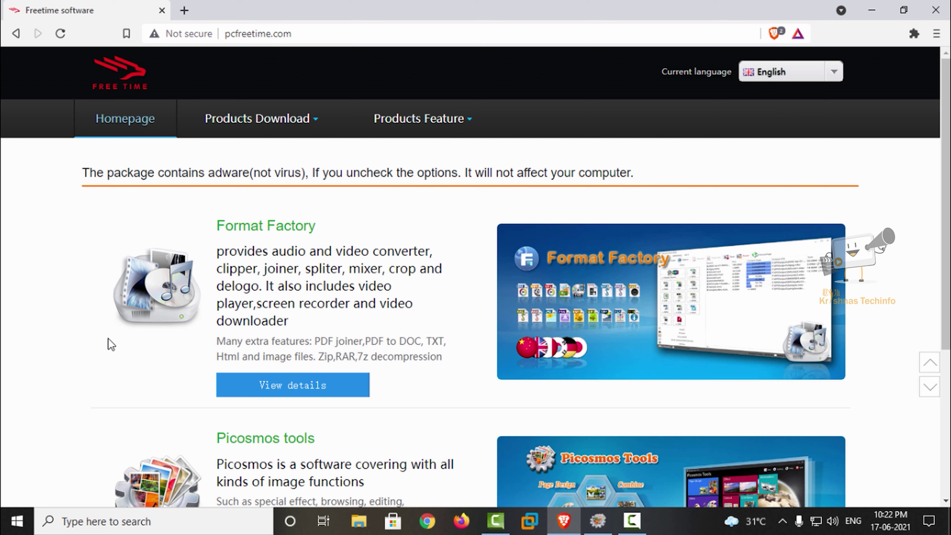
Step: Scroll pcfreetime.com down to the Picosmos tools download section
{"action": "scroll", "coordinate": [109, 339], "scroll_direction": "down", "scroll_amount": 2}
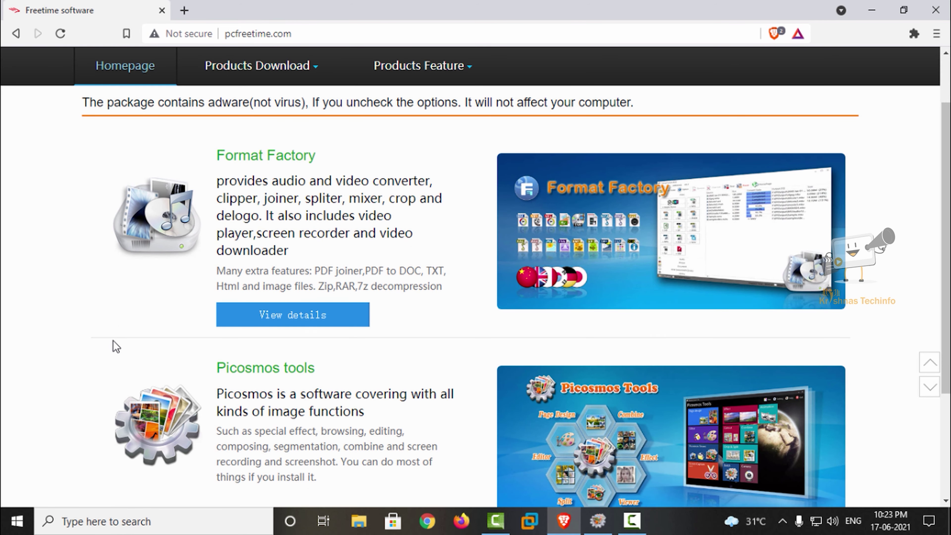
{"action": "scroll", "coordinate": [112, 340], "scroll_direction": "down", "scroll_amount": 2}
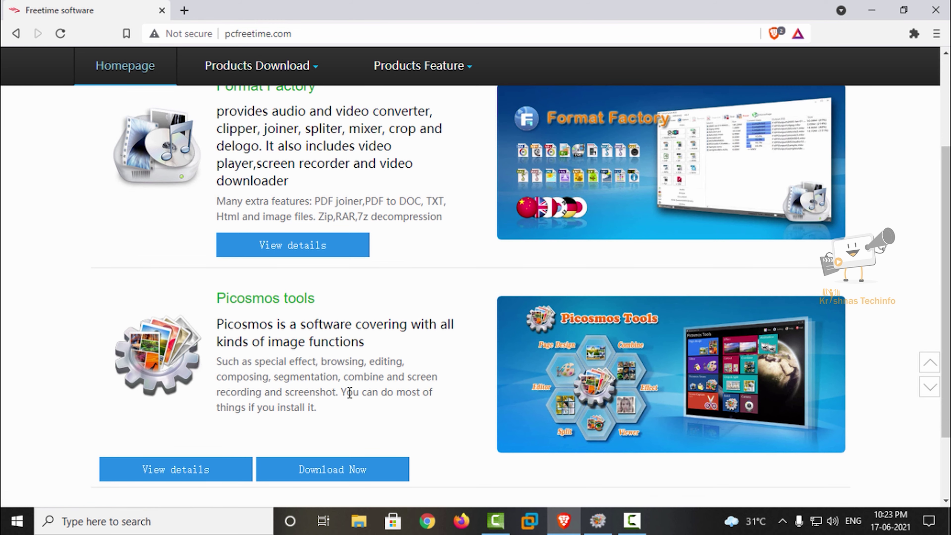
{"action": "scroll", "coordinate": [350, 392], "scroll_direction": "down", "scroll_amount": 2}
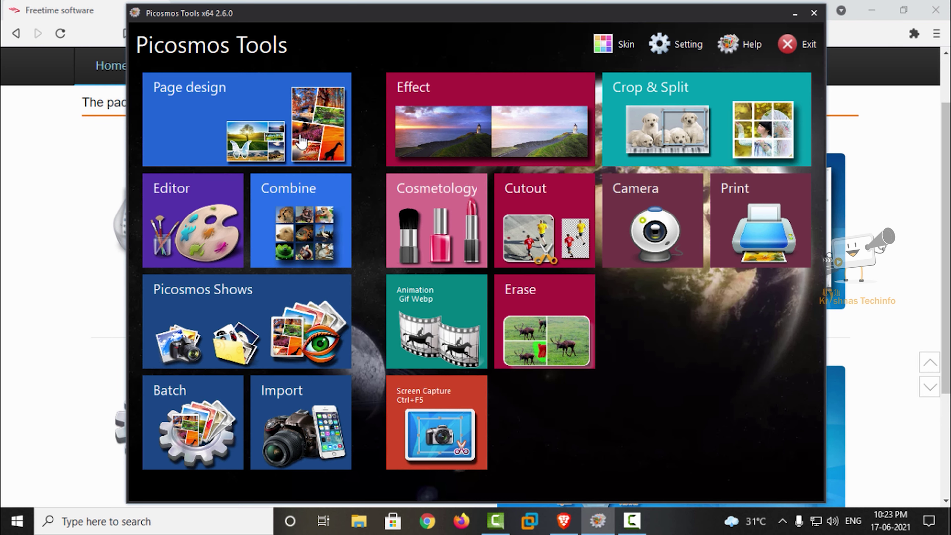
Step: Open Page design and apply the heart-shaped template from Template Page
{"action": "left_click", "coordinate": [302, 142]}
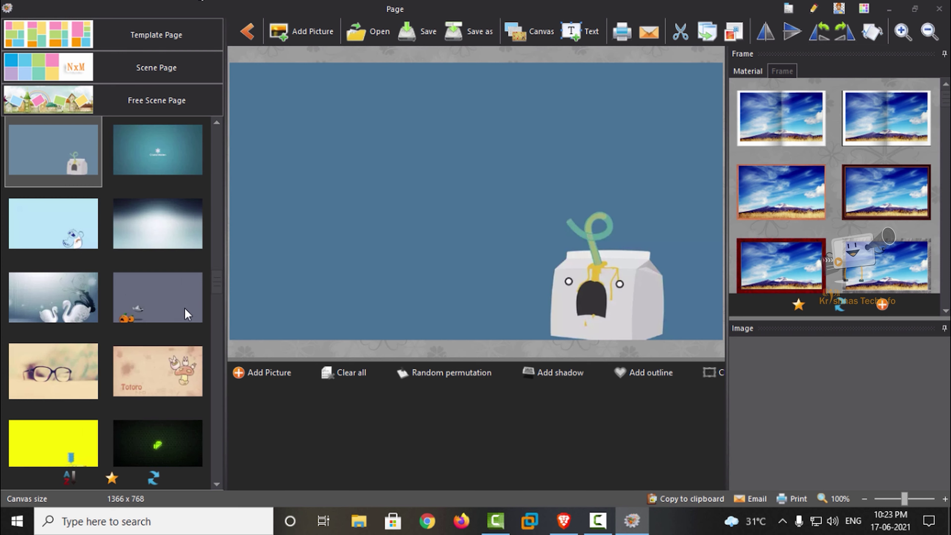
{"action": "scroll", "coordinate": [176, 340], "scroll_direction": "up", "scroll_amount": 1}
{"action": "left_click", "coordinate": [163, 37]}
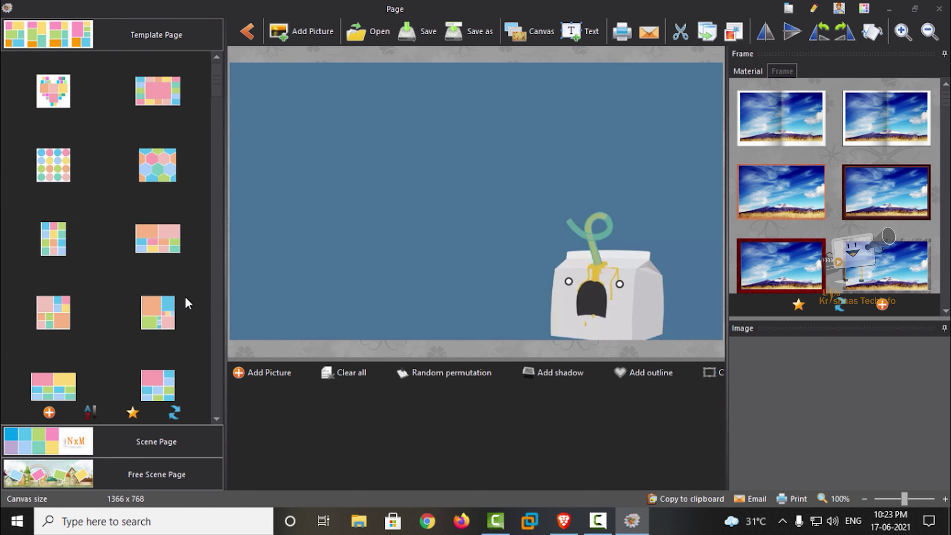
{"action": "left_click", "coordinate": [47, 69]}
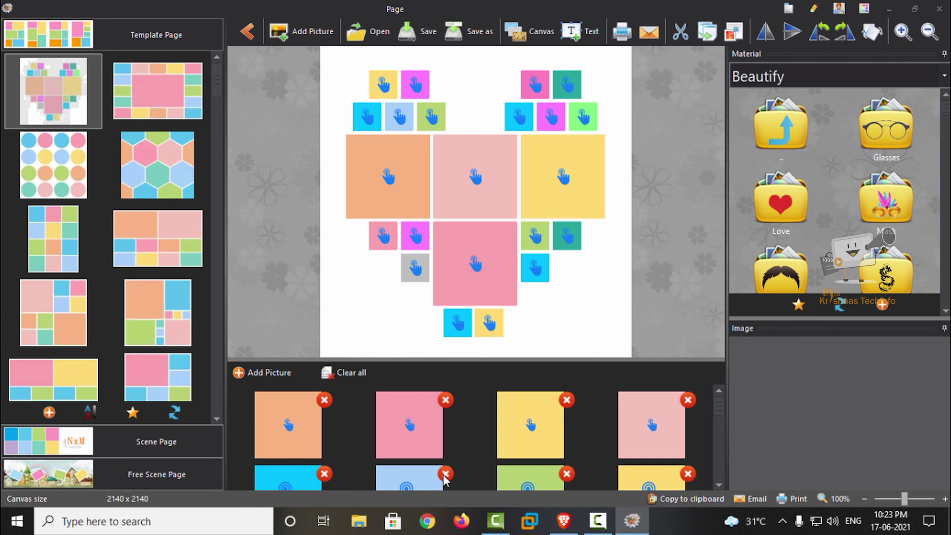
Step: Select the heart's orange cell and try Add Picture, cancelling the file chooser
{"action": "scroll", "coordinate": [446, 479], "scroll_direction": "down", "scroll_amount": 1}
{"action": "scroll", "coordinate": [450, 446], "scroll_direction": "up", "scroll_amount": 1}
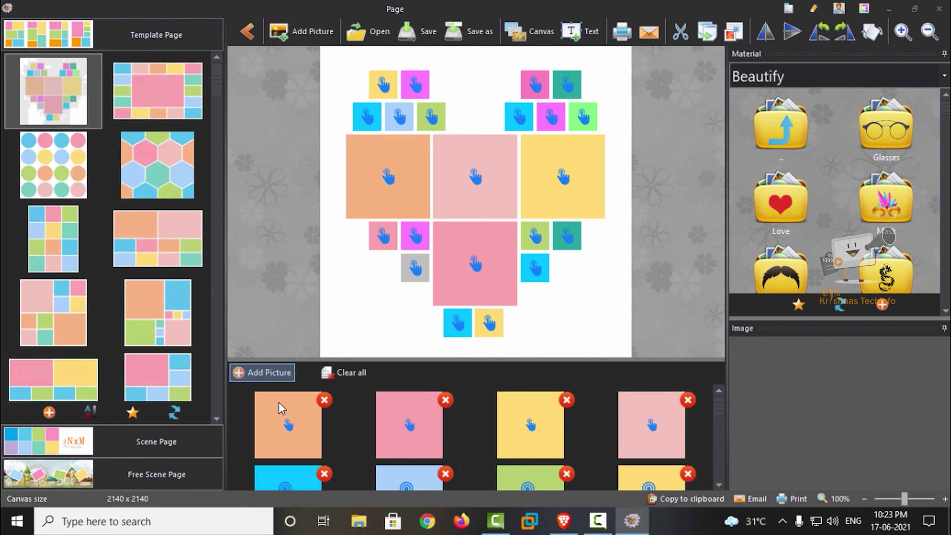
{"action": "left_click", "coordinate": [291, 433]}
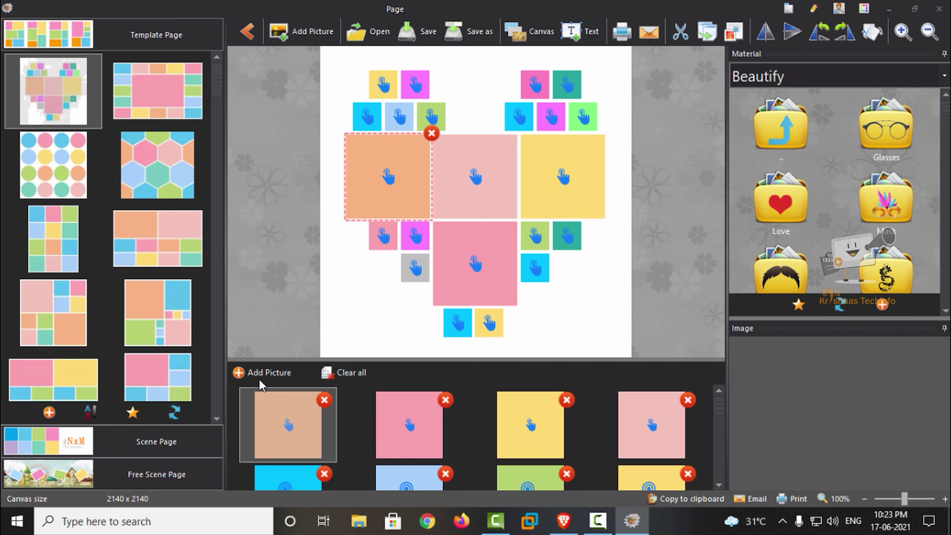
{"action": "left_click", "coordinate": [264, 374]}
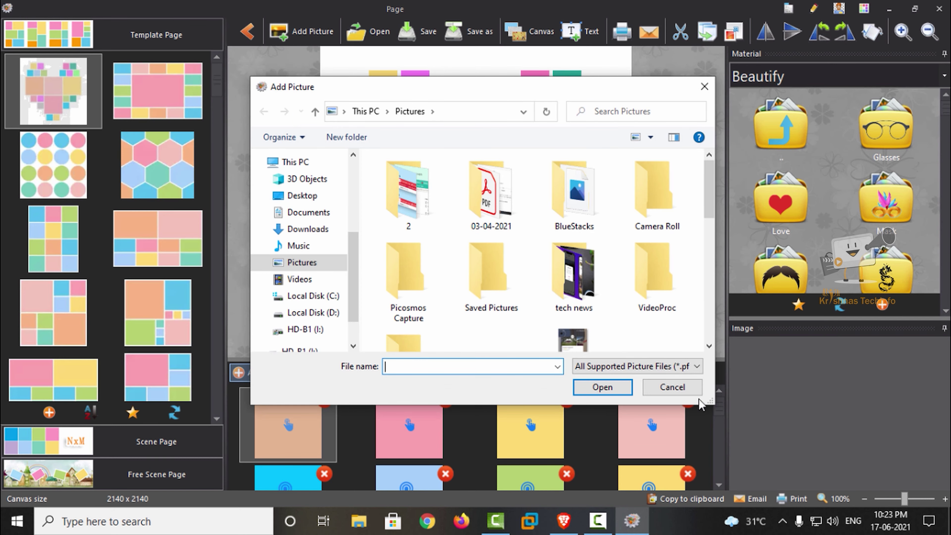
{"action": "left_click", "coordinate": [679, 391]}
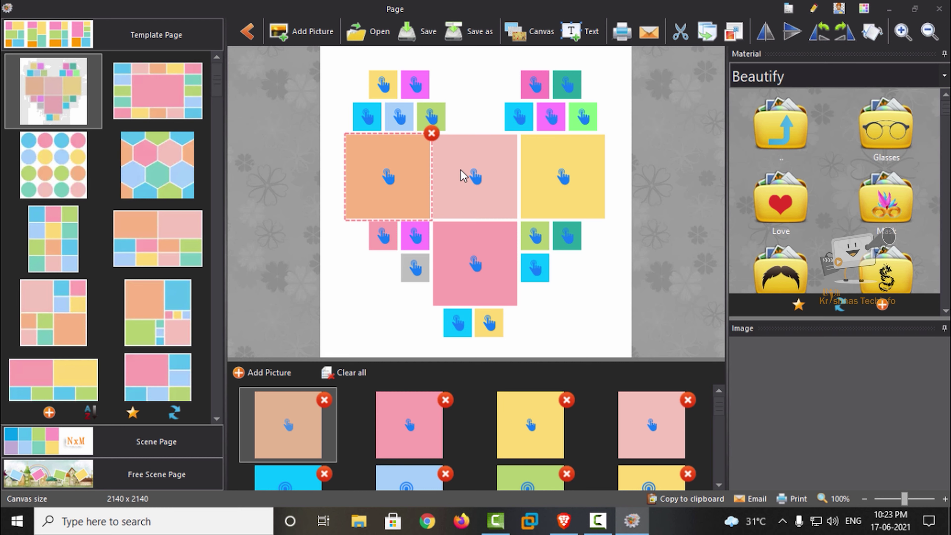
Step: Apply the large-centre-cell grid template, then the hexagon template, and scroll the template list
{"action": "left_click", "coordinate": [164, 101]}
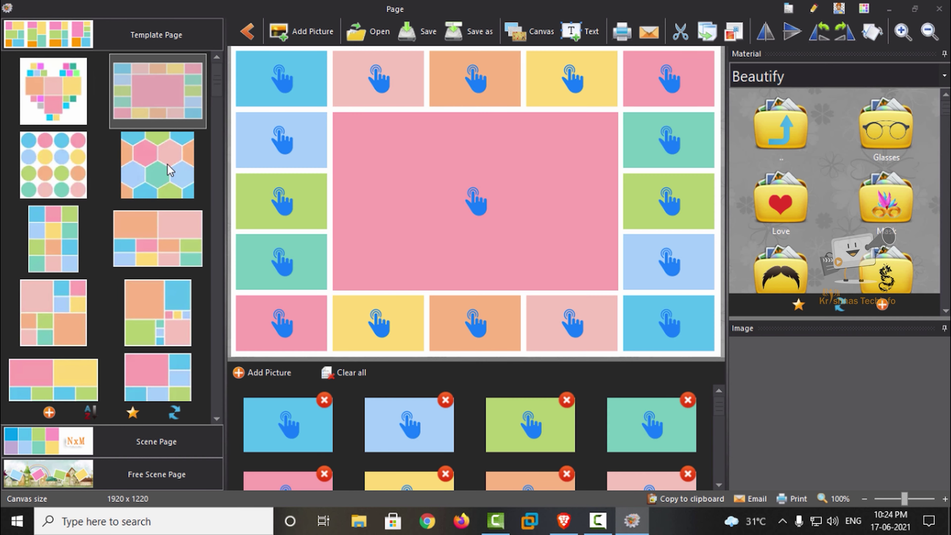
{"action": "left_click", "coordinate": [165, 184]}
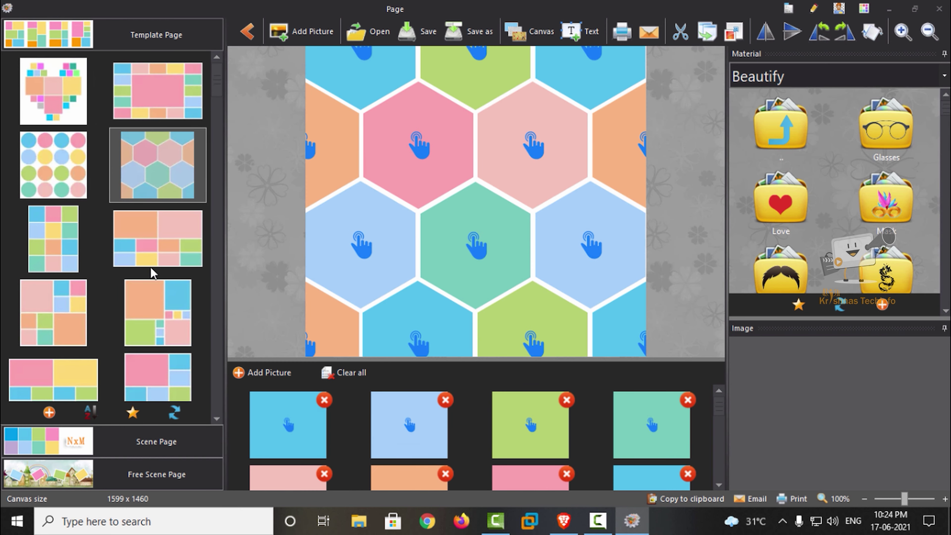
{"action": "scroll", "coordinate": [157, 281], "scroll_direction": "down", "scroll_amount": 1}
{"action": "scroll", "coordinate": [159, 287], "scroll_direction": "down", "scroll_amount": 2}
{"action": "scroll", "coordinate": [155, 291], "scroll_direction": "down", "scroll_amount": 2}
{"action": "scroll", "coordinate": [162, 303], "scroll_direction": "down", "scroll_amount": 1}
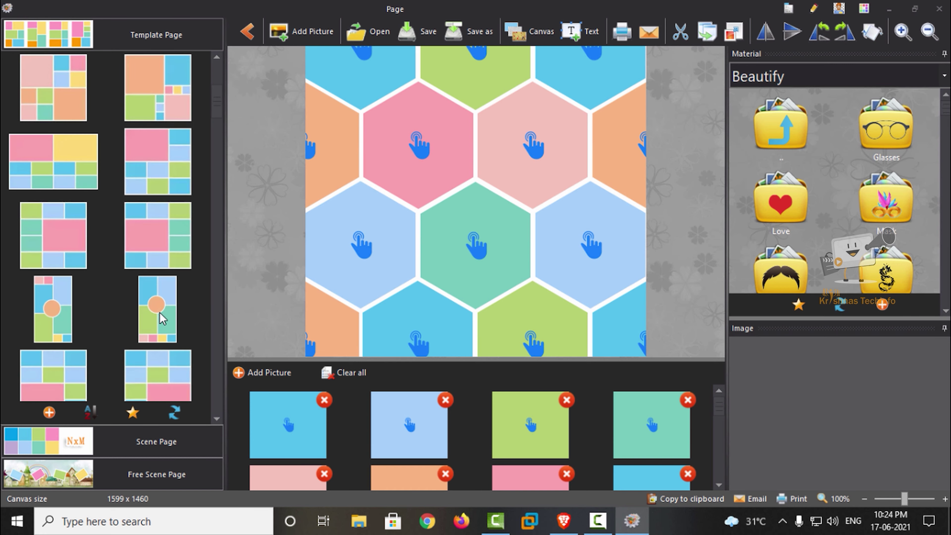
{"action": "scroll", "coordinate": [159, 330], "scroll_direction": "down", "scroll_amount": 2}
{"action": "scroll", "coordinate": [165, 345], "scroll_direction": "down", "scroll_amount": 2}
{"action": "scroll", "coordinate": [127, 248], "scroll_direction": "down", "scroll_amount": 2}
{"action": "scroll", "coordinate": [202, 172], "scroll_direction": "down", "scroll_amount": 1}
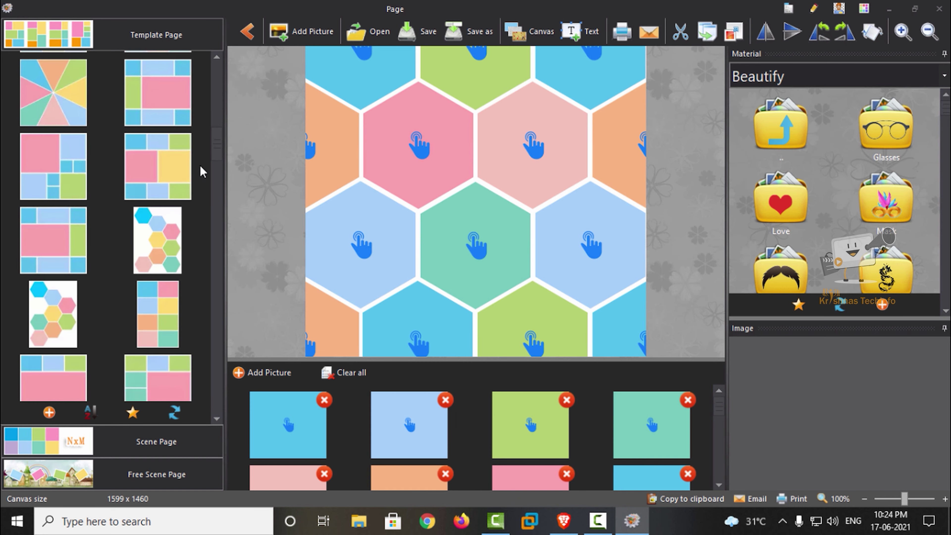
{"action": "left_click_drag", "start_coordinate": [217, 146], "coordinate": [229, 322]}
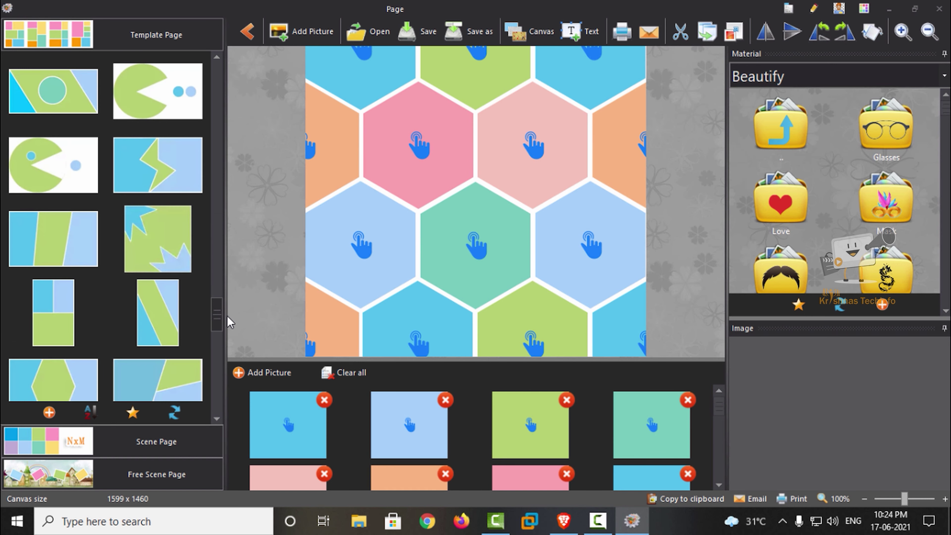
Step: Apply the Pac-Man template with two dots and list the Scene Page layouts
{"action": "left_click", "coordinate": [159, 88]}
{"action": "scroll", "coordinate": [198, 287], "scroll_direction": "down", "scroll_amount": 2}
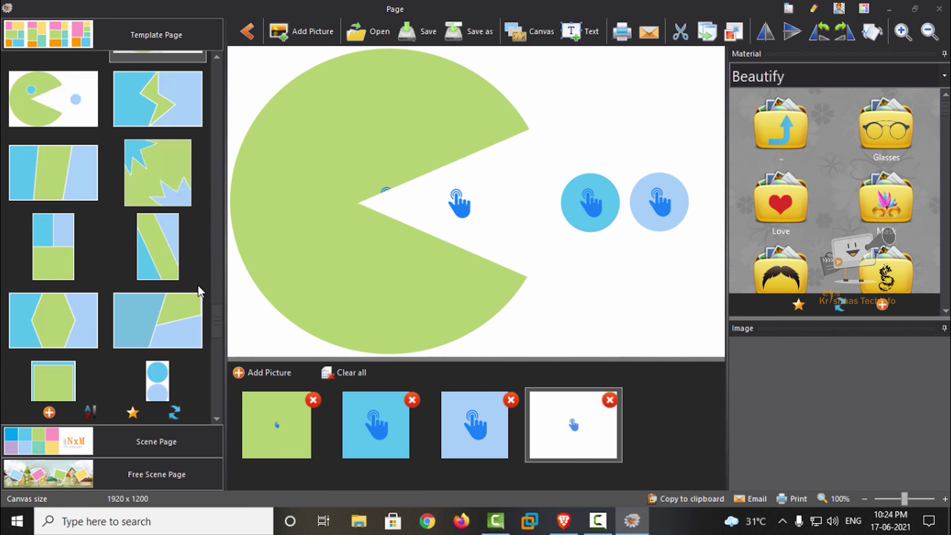
{"action": "scroll", "coordinate": [201, 318], "scroll_direction": "down", "scroll_amount": 1}
{"action": "scroll", "coordinate": [201, 352], "scroll_direction": "down", "scroll_amount": 1}
{"action": "scroll", "coordinate": [202, 367], "scroll_direction": "down", "scroll_amount": 1}
{"action": "scroll", "coordinate": [201, 378], "scroll_direction": "down", "scroll_amount": 1}
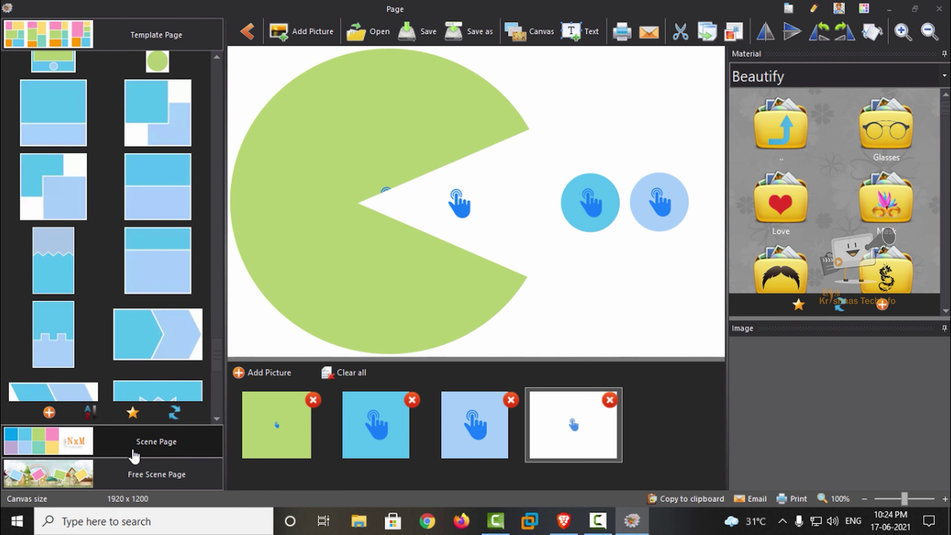
{"action": "left_click", "coordinate": [134, 456]}
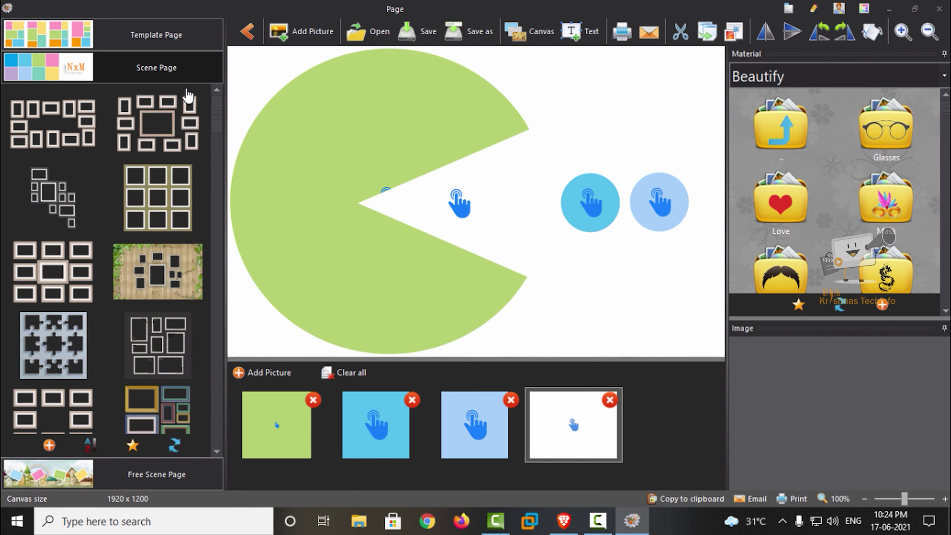
Step: Try the multi-frame, wooden wall and red Christmas postcard scene layouts
{"action": "left_click", "coordinate": [69, 122]}
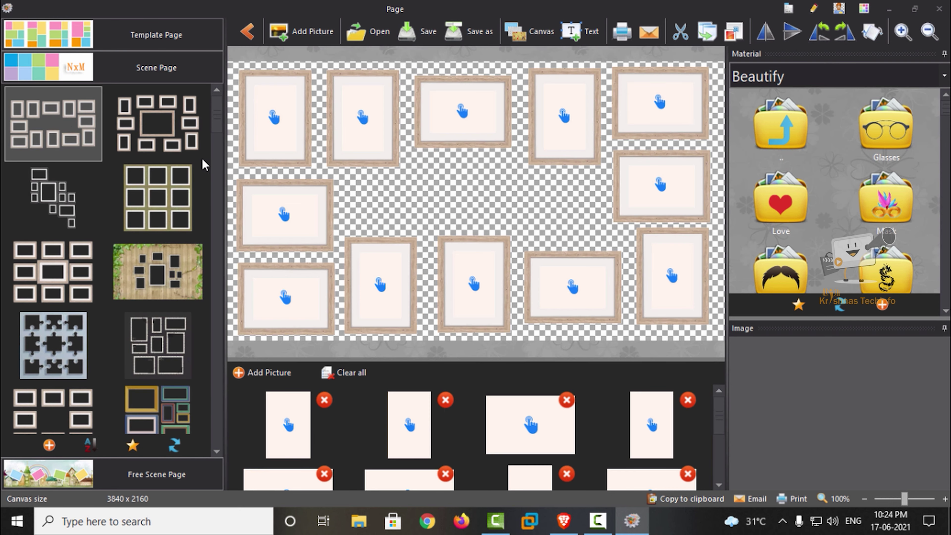
{"action": "scroll", "coordinate": [164, 188], "scroll_direction": "down", "scroll_amount": 1}
{"action": "left_click", "coordinate": [187, 238]}
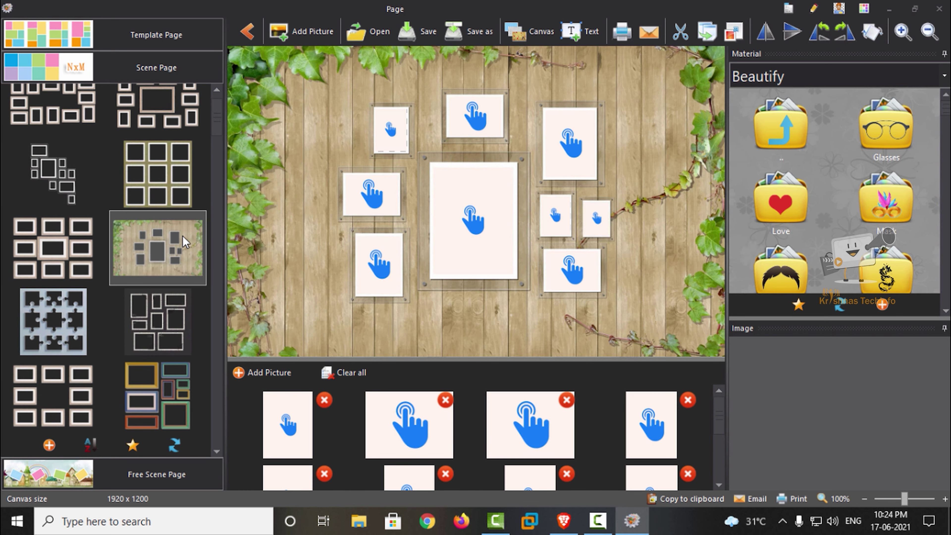
{"action": "mouse_move", "coordinate": [220, 132]}
{"action": "left_mouse_down"}
{"action": "mouse_move", "coordinate": [231, 163]}
{"action": "mouse_move", "coordinate": [413, 176]}
{"action": "left_mouse_up"}
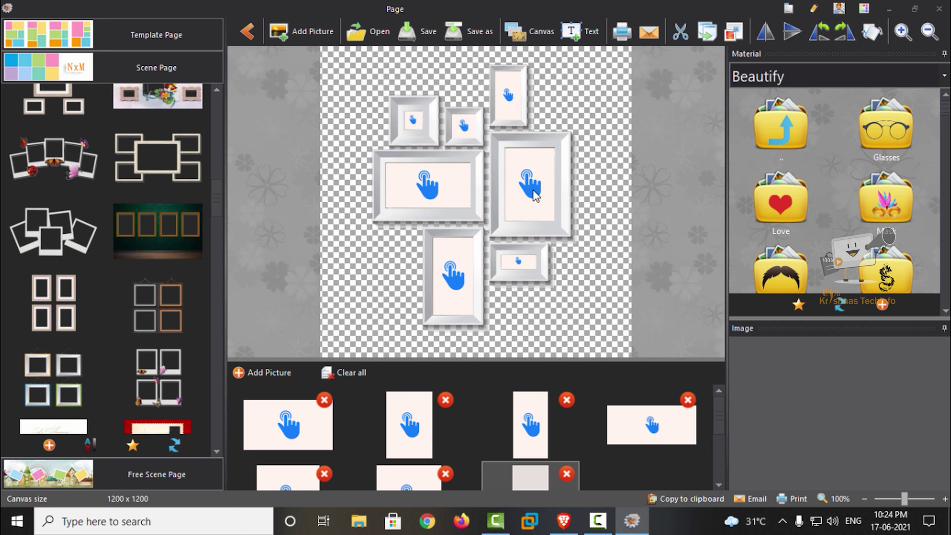
{"action": "scroll", "coordinate": [153, 313], "scroll_direction": "down", "scroll_amount": 3}
{"action": "scroll", "coordinate": [153, 313], "scroll_direction": "down", "scroll_amount": 2}
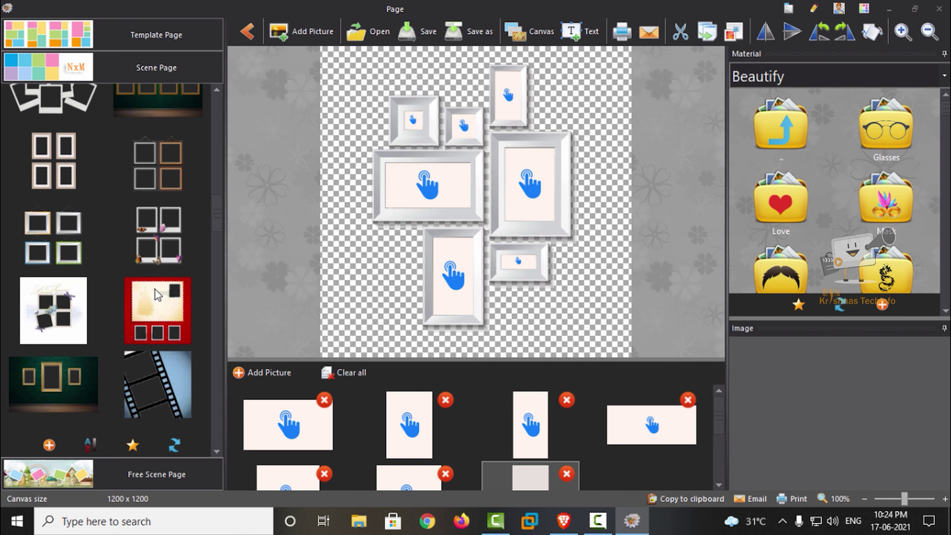
{"action": "left_click", "coordinate": [155, 310]}
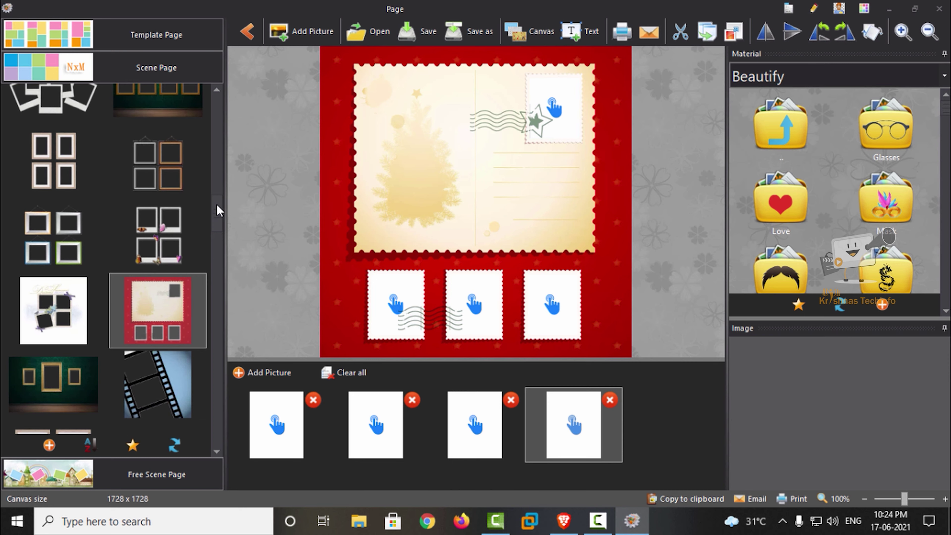
{"action": "left_click_drag", "start_coordinate": [217, 206], "coordinate": [221, 248]}
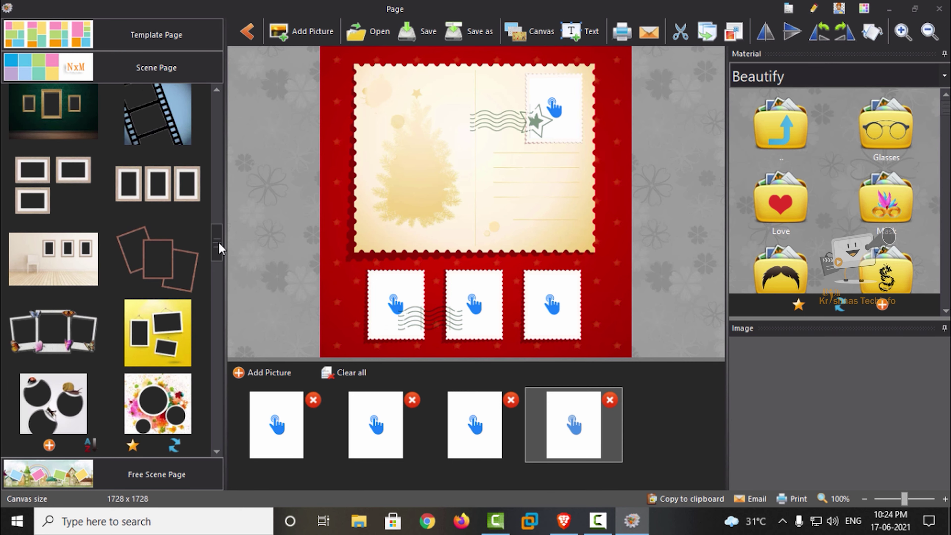
{"action": "left_click_drag", "start_coordinate": [221, 248], "coordinate": [220, 251]}
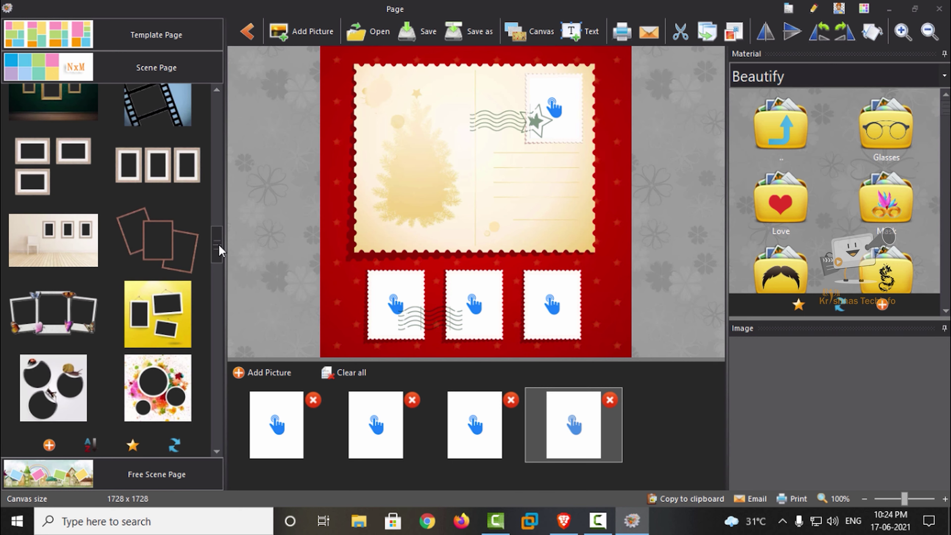
Step: Try the film-strip, splash-circles, baby-feet, black ornate frame and colourful heart layouts
{"action": "left_click", "coordinate": [188, 118]}
{"action": "scroll", "coordinate": [174, 292], "scroll_direction": "down", "scroll_amount": 1}
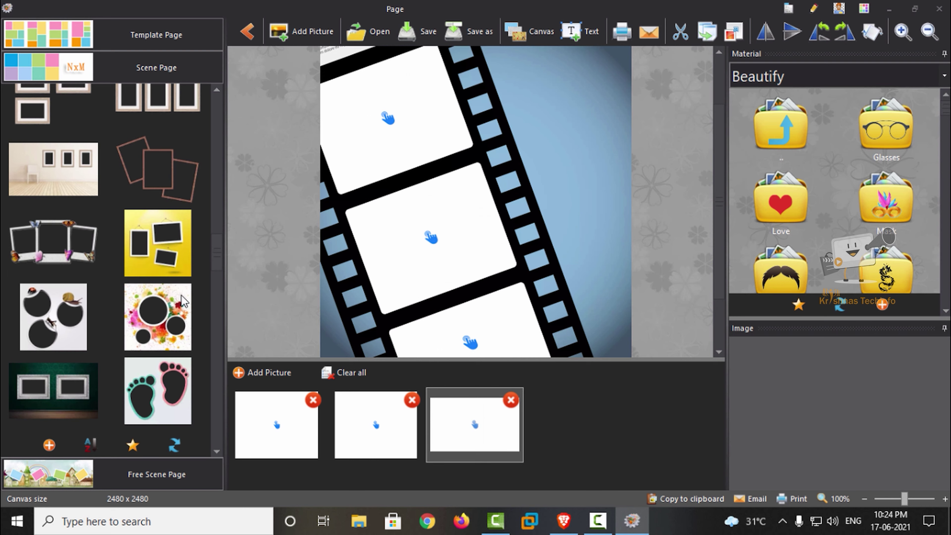
{"action": "scroll", "coordinate": [169, 285], "scroll_direction": "down", "scroll_amount": 1}
{"action": "left_click", "coordinate": [159, 249]}
{"action": "left_click", "coordinate": [159, 329]}
{"action": "scroll", "coordinate": [159, 289], "scroll_direction": "down", "scroll_amount": 4}
{"action": "left_click", "coordinate": [159, 287]}
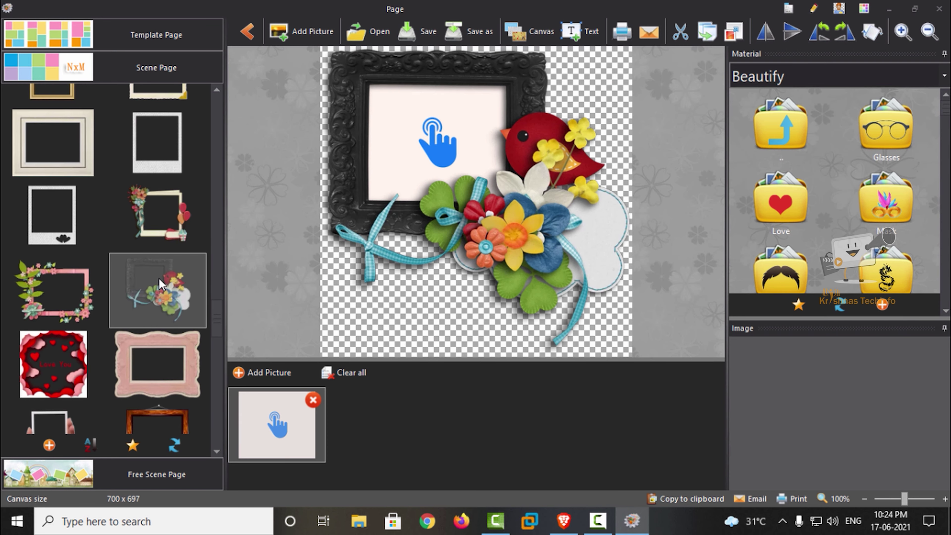
{"action": "scroll", "coordinate": [157, 274], "scroll_direction": "down", "scroll_amount": 5}
{"action": "left_click", "coordinate": [75, 146]}
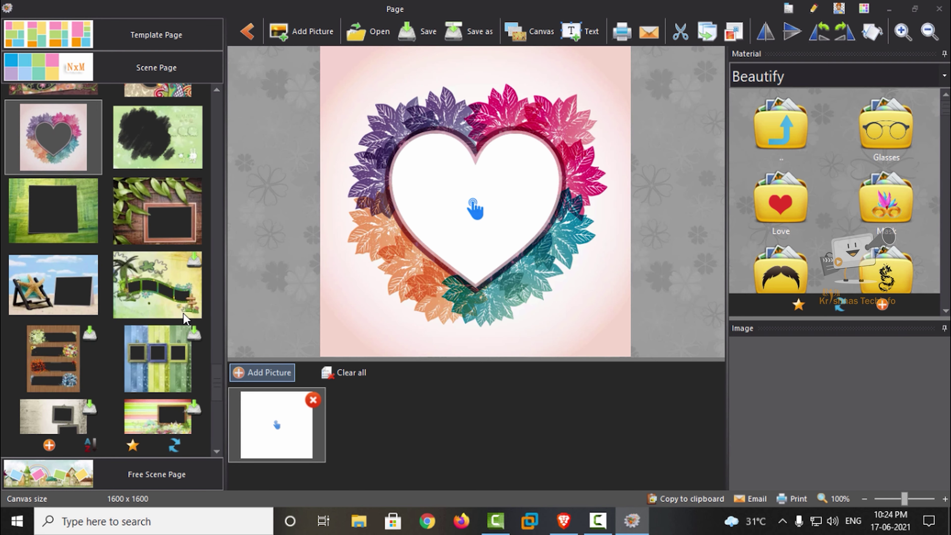
Step: Try the bee layout, settle on the brick-wall layout, and list Free Scene Page backgrounds
{"action": "scroll", "coordinate": [186, 352], "scroll_direction": "down", "scroll_amount": 2}
{"action": "scroll", "coordinate": [195, 397], "scroll_direction": "down", "scroll_amount": 1}
{"action": "scroll", "coordinate": [198, 402], "scroll_direction": "down", "scroll_amount": 1}
{"action": "left_click", "coordinate": [200, 403]}
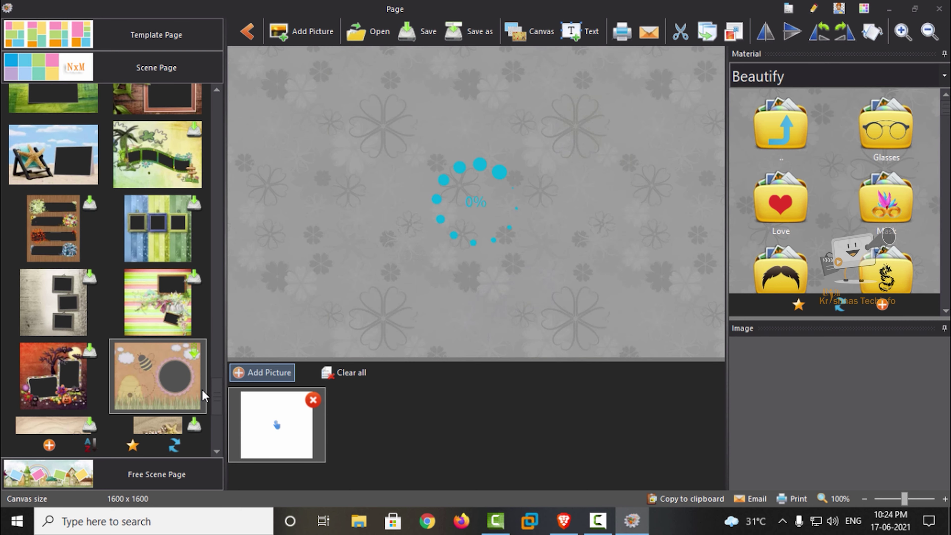
{"action": "scroll", "coordinate": [201, 393], "scroll_direction": "down", "scroll_amount": 4}
{"action": "scroll", "coordinate": [169, 356], "scroll_direction": "down", "scroll_amount": 1}
{"action": "left_click", "coordinate": [53, 246]}
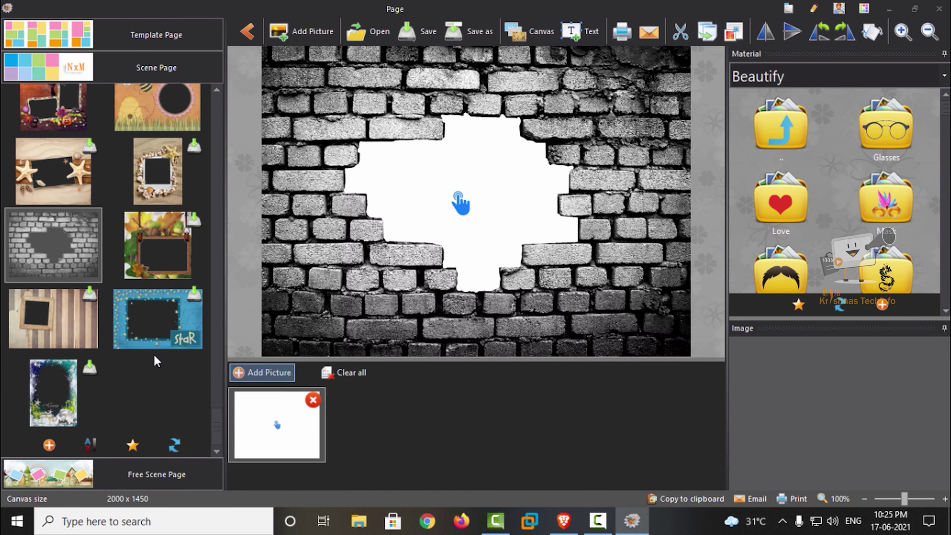
{"action": "left_click", "coordinate": [159, 70]}
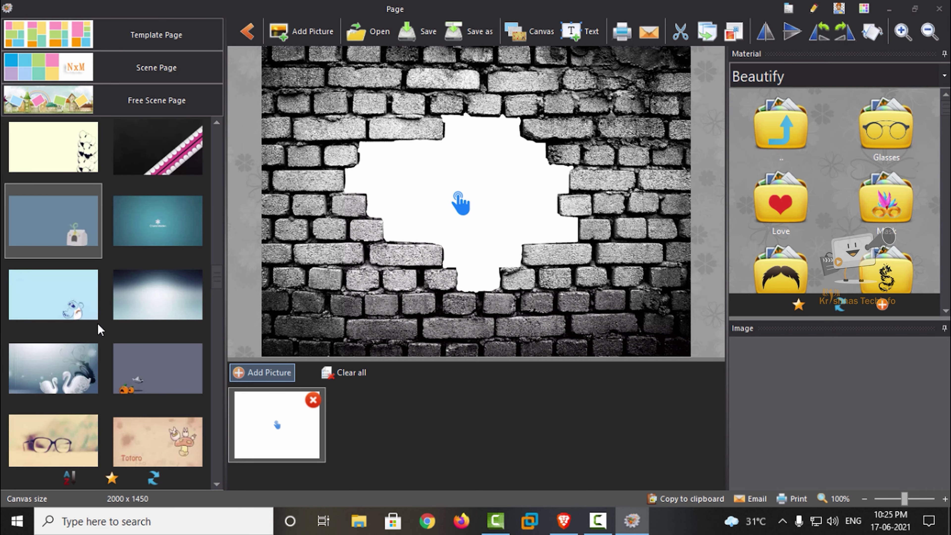
Step: Preview the light-blue onion background, then the Totoro background at 1366 x 768
{"action": "left_click", "coordinate": [94, 317]}
{"action": "scroll", "coordinate": [127, 279], "scroll_direction": "down", "scroll_amount": 2}
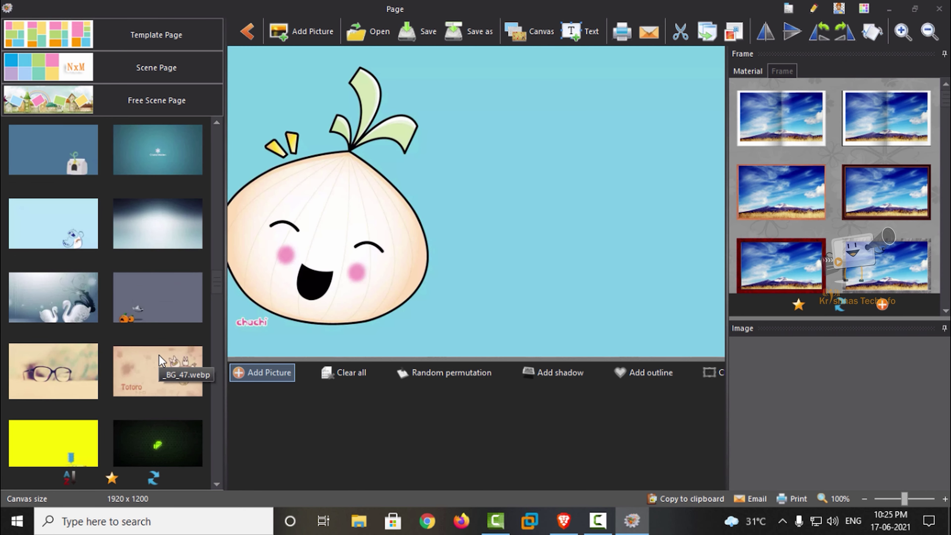
{"action": "scroll", "coordinate": [168, 361], "scroll_direction": "down", "scroll_amount": 2}
{"action": "left_click", "coordinate": [166, 305]}
{"action": "scroll", "coordinate": [173, 397], "scroll_direction": "down", "scroll_amount": 2}
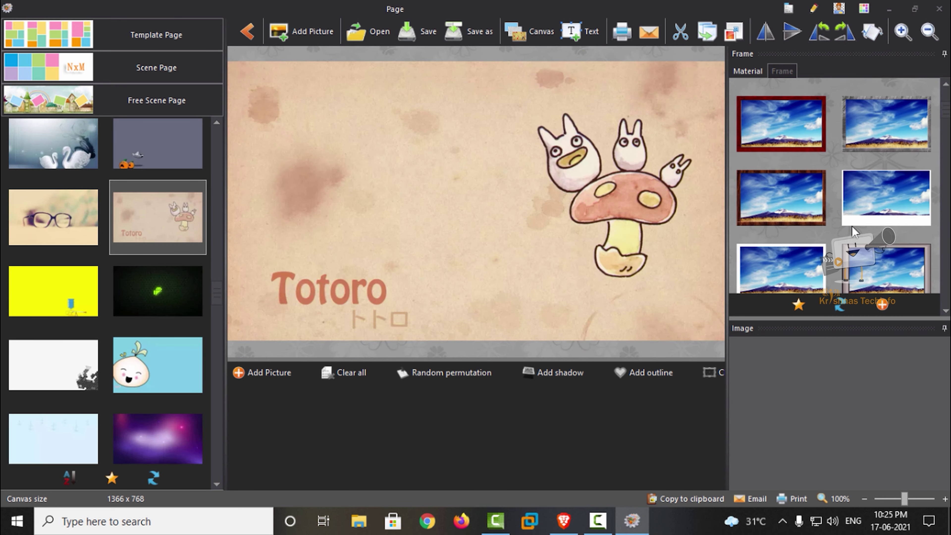
{"action": "scroll", "coordinate": [910, 159], "scroll_direction": "down", "scroll_amount": 3}
Step: Try a picture frame, browse the Frame panel, and close Page design
{"action": "left_click", "coordinate": [911, 159]}
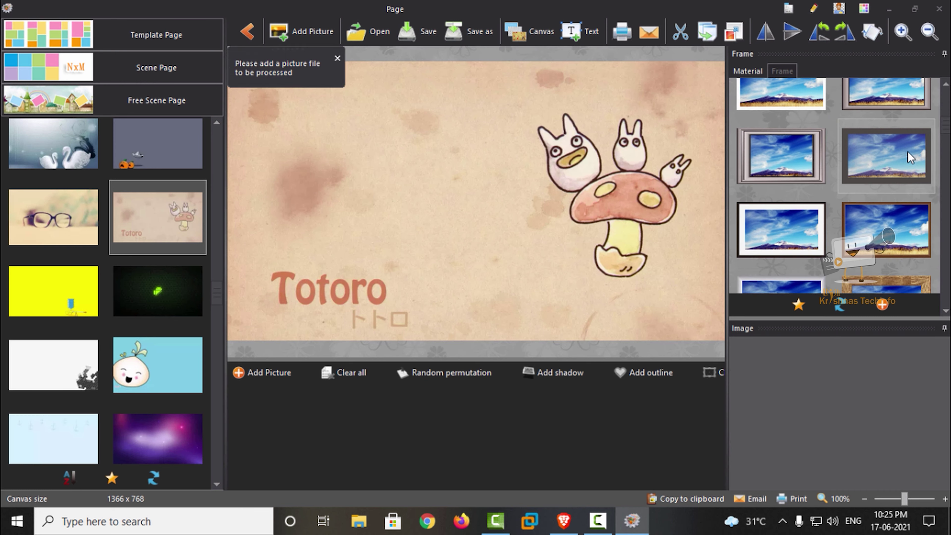
{"action": "scroll", "coordinate": [873, 227], "scroll_direction": "down", "scroll_amount": 1}
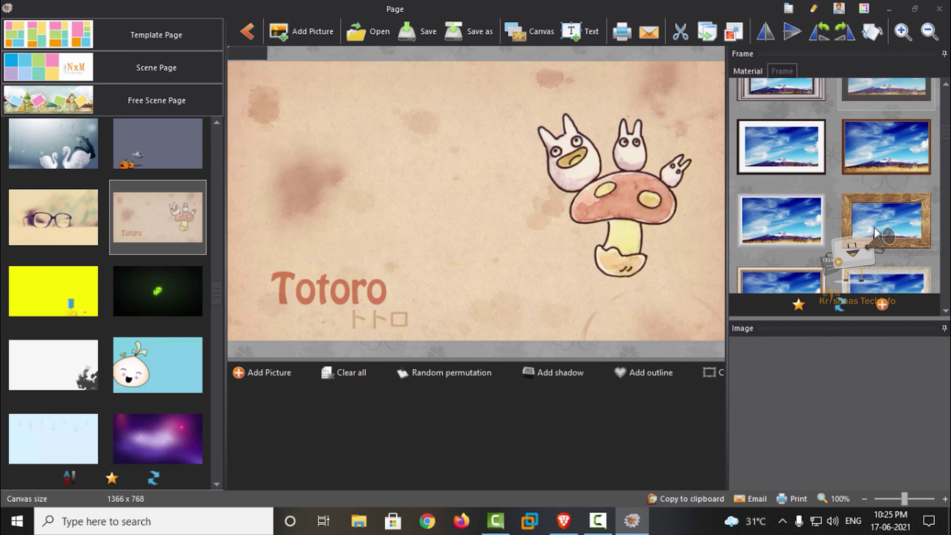
{"action": "scroll", "coordinate": [873, 228], "scroll_direction": "down", "scroll_amount": 2}
{"action": "scroll", "coordinate": [875, 230], "scroll_direction": "down", "scroll_amount": 1}
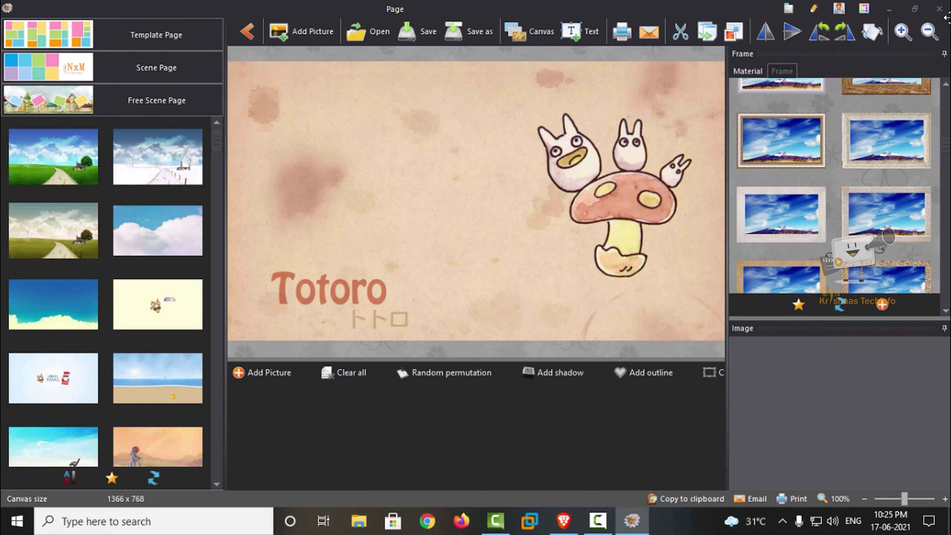
{"action": "left_click", "coordinate": [939, 8]}
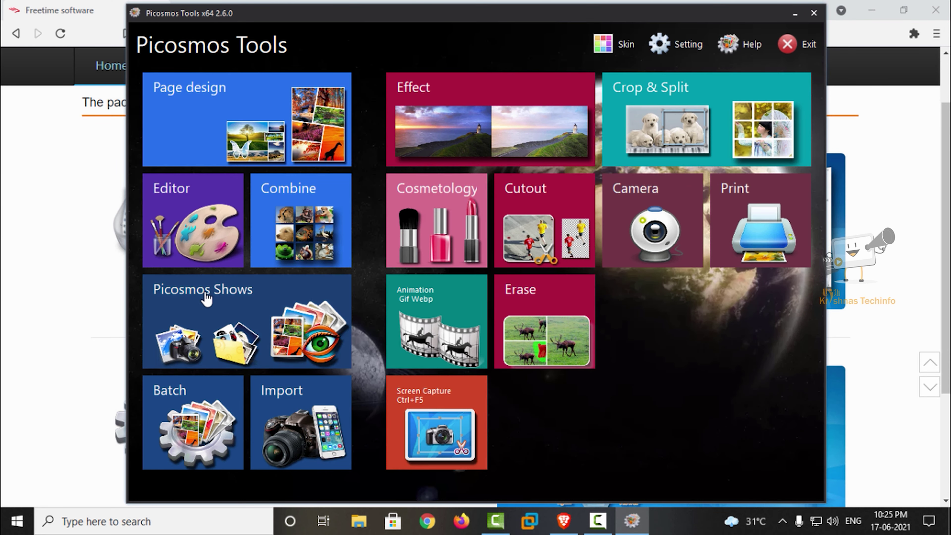
Step: Open the Editor module and scroll through its Light Shadow presets
{"action": "left_click", "coordinate": [202, 246]}
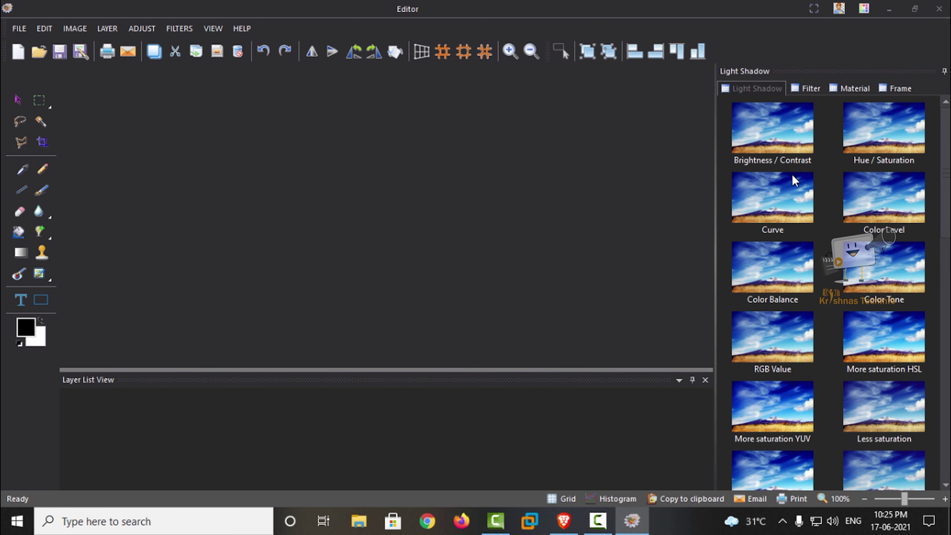
{"action": "scroll", "coordinate": [798, 218], "scroll_direction": "down", "scroll_amount": 3}
{"action": "scroll", "coordinate": [786, 300], "scroll_direction": "down", "scroll_amount": 1}
{"action": "scroll", "coordinate": [786, 300], "scroll_direction": "down", "scroll_amount": 3}
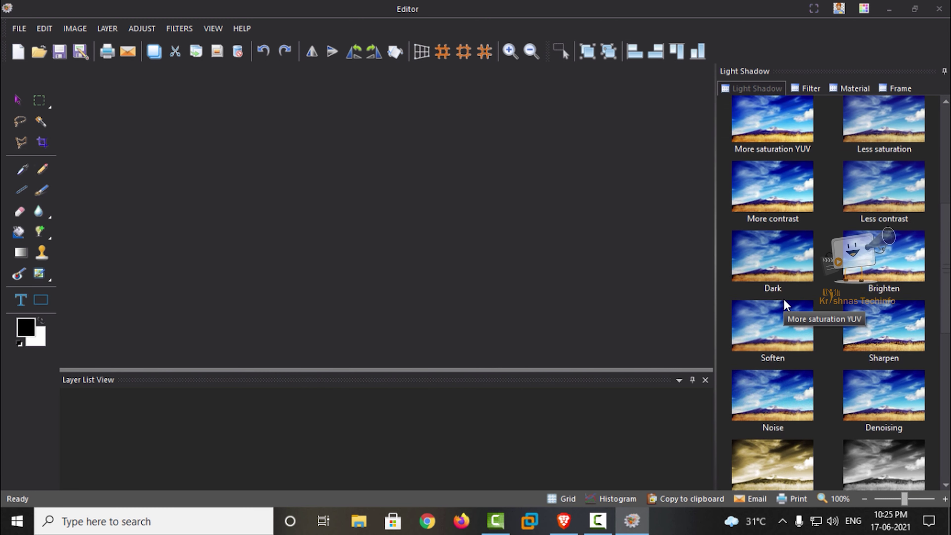
{"action": "scroll", "coordinate": [823, 293], "scroll_direction": "down", "scroll_amount": 3}
{"action": "scroll", "coordinate": [941, 334], "scroll_direction": "down", "scroll_amount": 1}
{"action": "scroll", "coordinate": [945, 340], "scroll_direction": "down", "scroll_amount": 2}
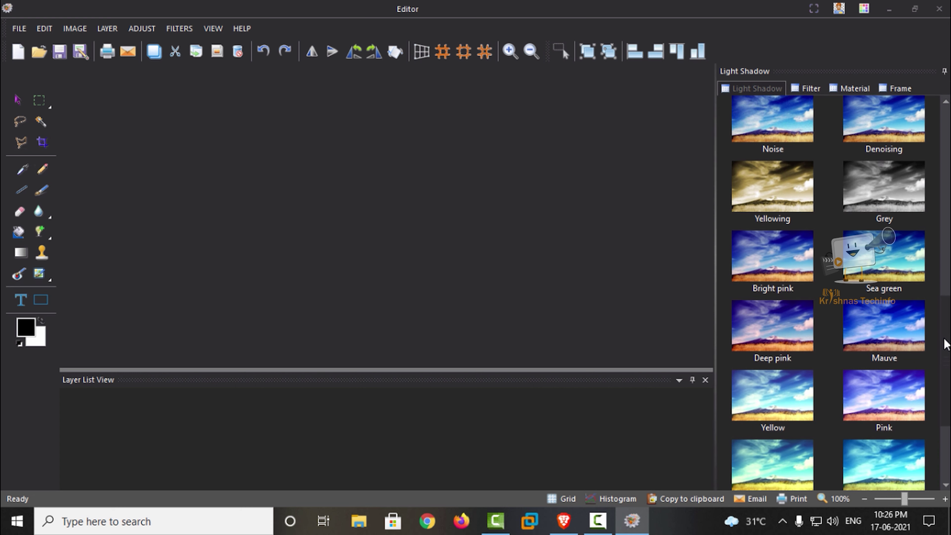
{"action": "scroll", "coordinate": [898, 353], "scroll_direction": "down", "scroll_amount": 1}
{"action": "scroll", "coordinate": [847, 365], "scroll_direction": "down", "scroll_amount": 1}
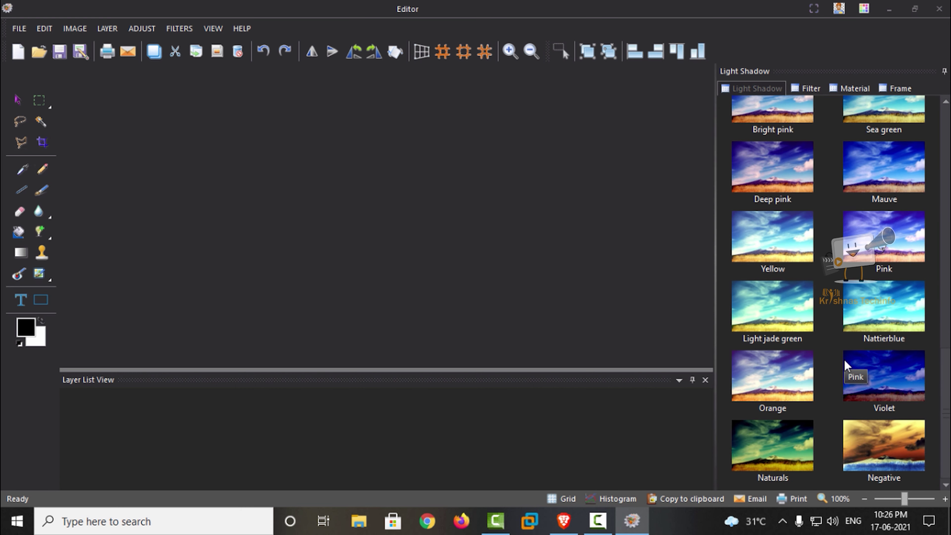
Step: Show the Editor's Filter list and scroll through effects like Twist
{"action": "left_click", "coordinate": [809, 94]}
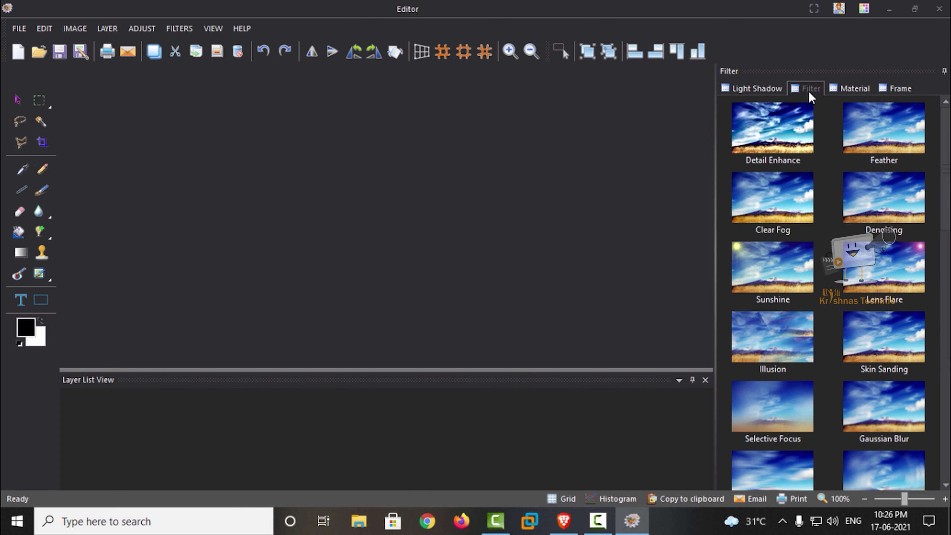
{"action": "scroll", "coordinate": [819, 281], "scroll_direction": "down", "scroll_amount": 2}
{"action": "scroll", "coordinate": [818, 281], "scroll_direction": "down", "scroll_amount": 2}
{"action": "scroll", "coordinate": [818, 277], "scroll_direction": "down", "scroll_amount": 2}
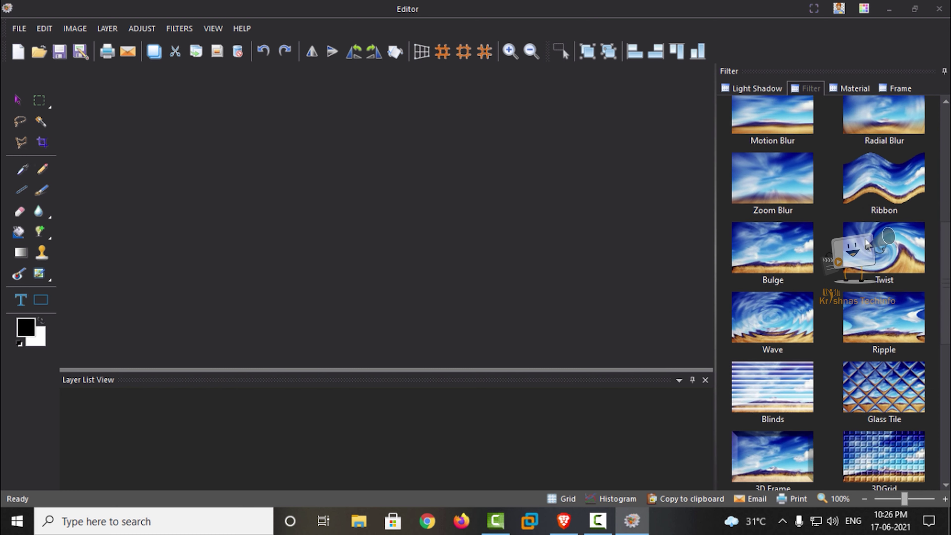
Step: Browse the Beautify materials' Glasses folder and return to the Beautify folders
{"action": "left_click", "coordinate": [854, 92]}
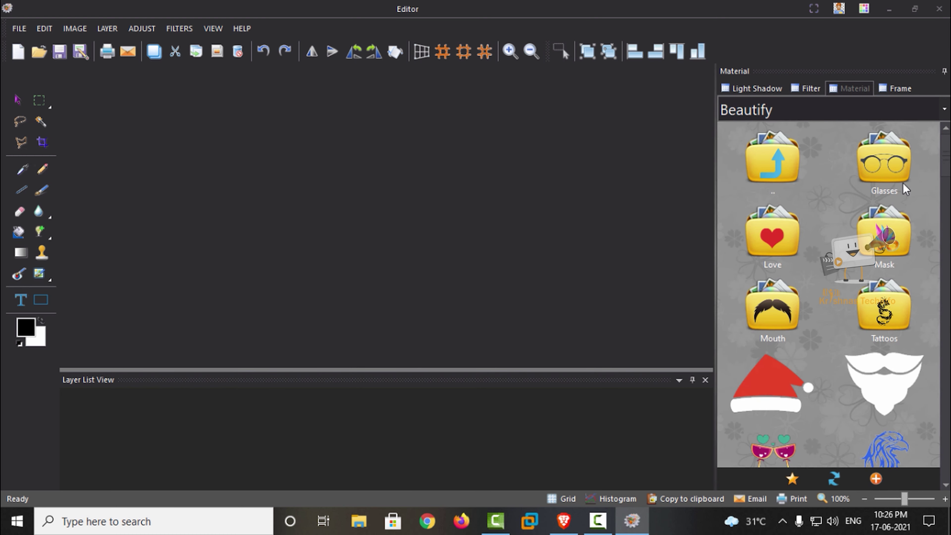
{"action": "double_click", "coordinate": [898, 176]}
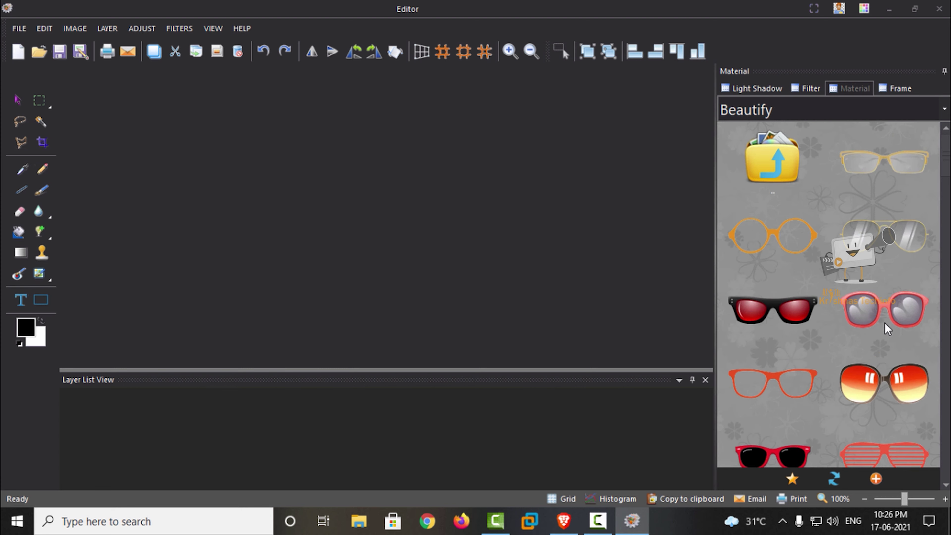
{"action": "scroll", "coordinate": [886, 331], "scroll_direction": "down", "scroll_amount": 3}
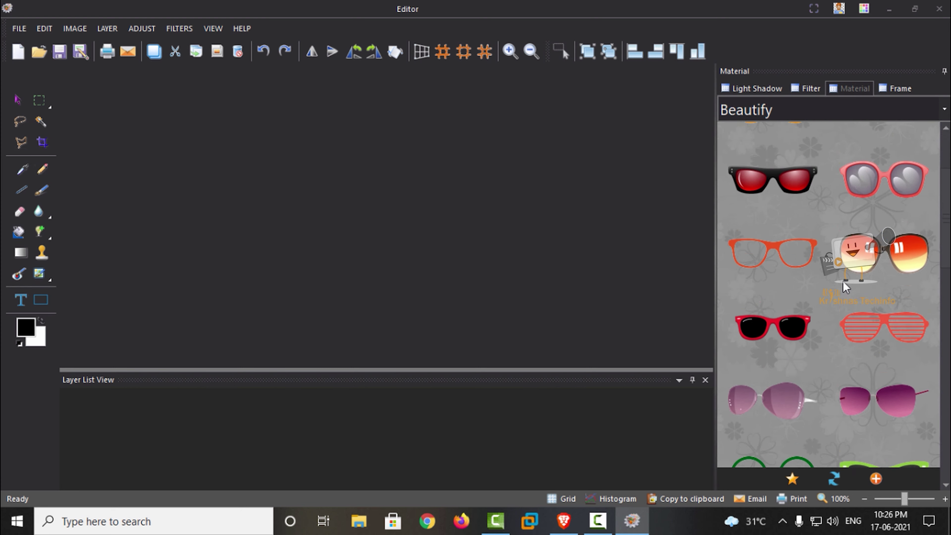
{"action": "scroll", "coordinate": [844, 279], "scroll_direction": "up", "scroll_amount": 3}
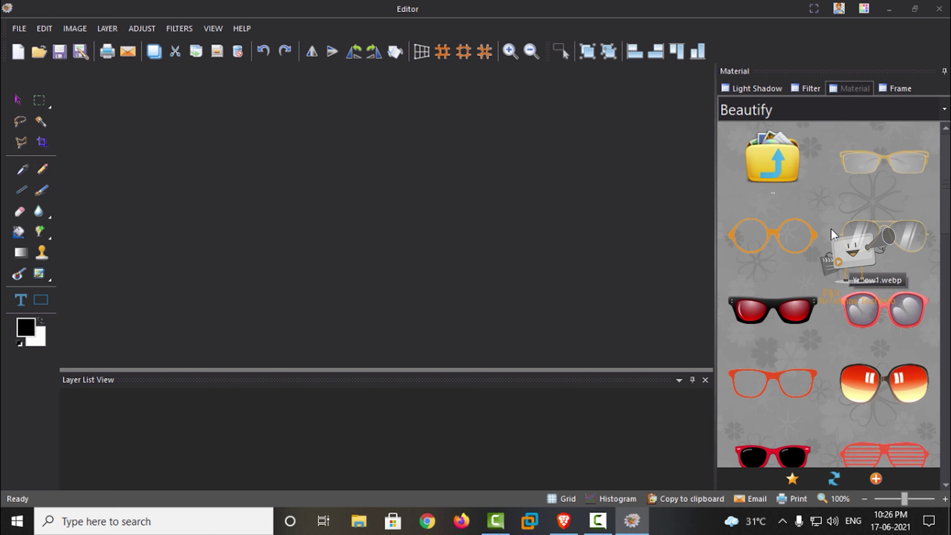
{"action": "double_click", "coordinate": [799, 178]}
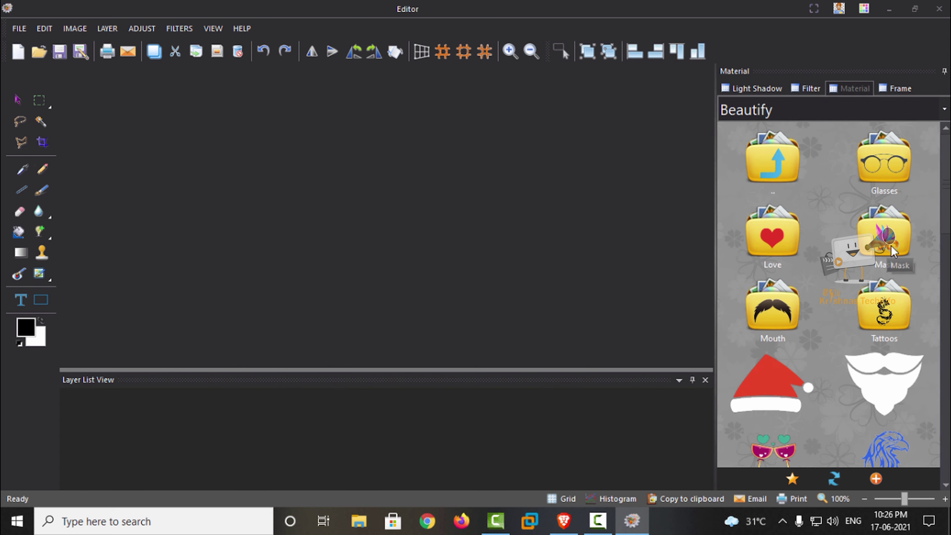
Step: Browse the Beautify Mask folder, then return to the folder list
{"action": "double_click", "coordinate": [885, 247]}
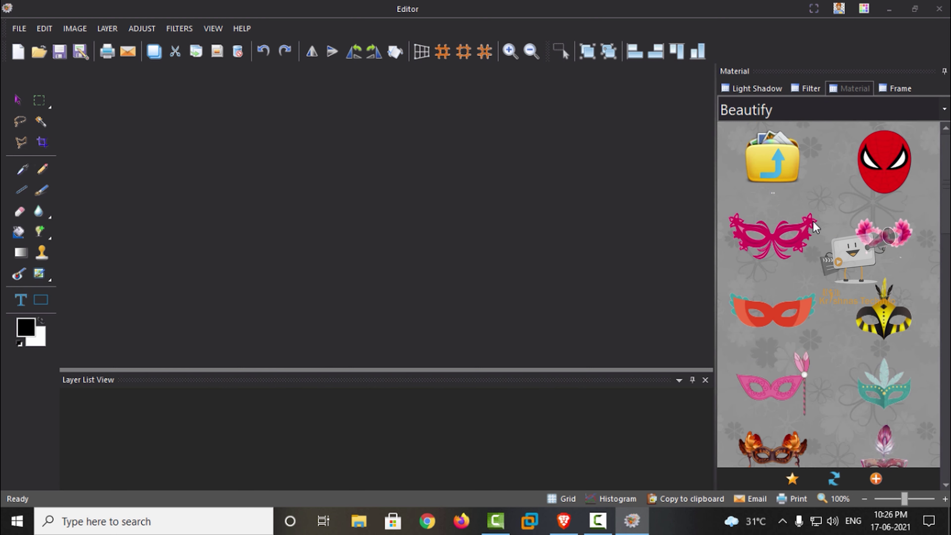
{"action": "scroll", "coordinate": [816, 227], "scroll_direction": "down", "scroll_amount": 2}
{"action": "scroll", "coordinate": [828, 268], "scroll_direction": "down", "scroll_amount": 1}
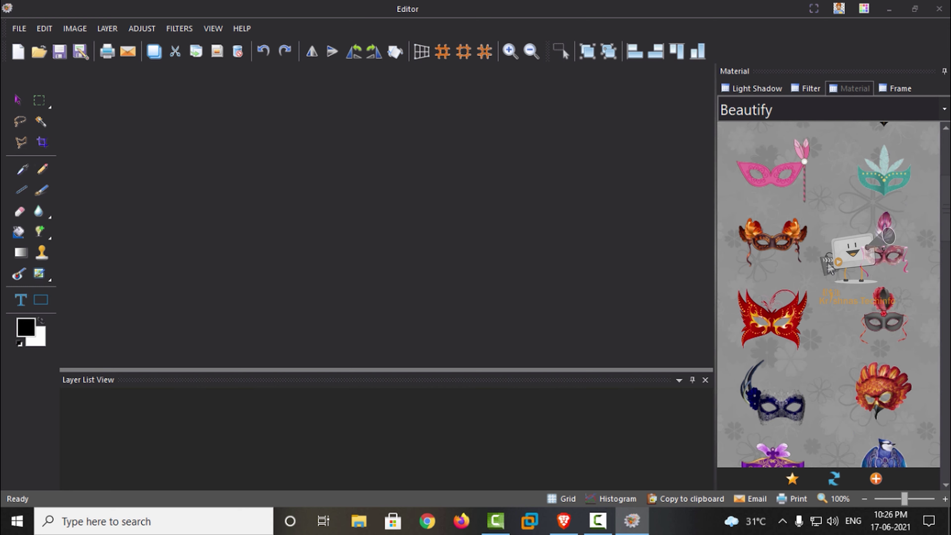
{"action": "scroll", "coordinate": [828, 268], "scroll_direction": "down", "scroll_amount": 2}
{"action": "scroll", "coordinate": [829, 268], "scroll_direction": "down", "scroll_amount": 3}
{"action": "scroll", "coordinate": [828, 268], "scroll_direction": "down", "scroll_amount": 2}
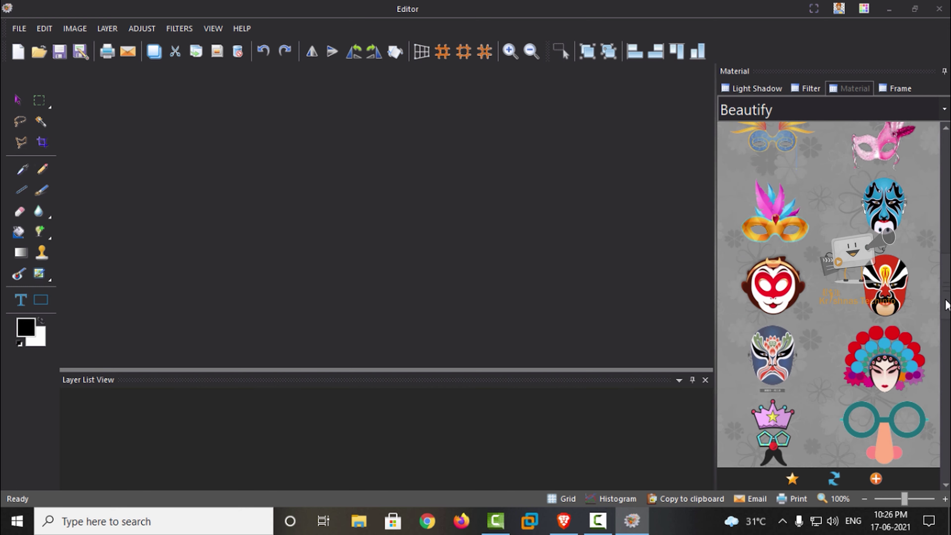
{"action": "left_click_drag", "start_coordinate": [946, 304], "coordinate": [946, 176]}
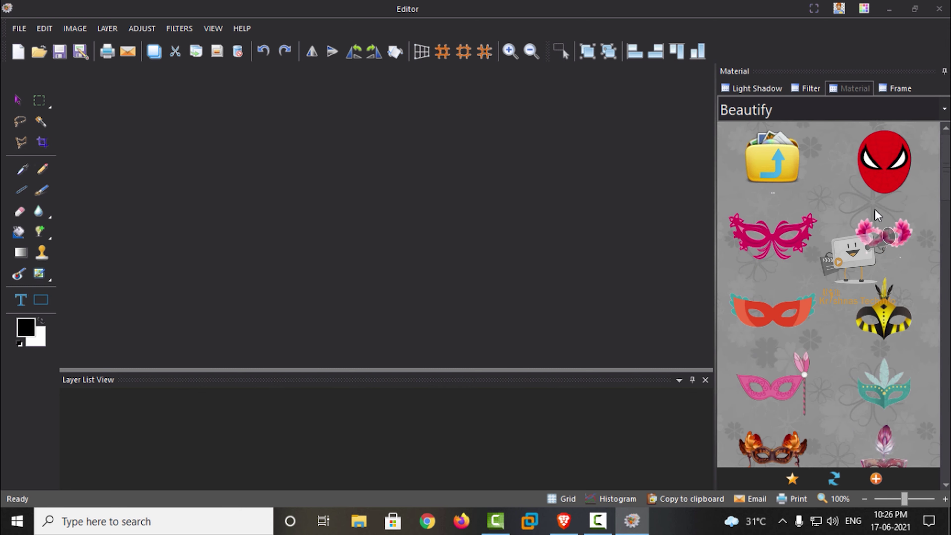
{"action": "double_click", "coordinate": [773, 157]}
Step: Browse the Tattoos material folder, then return to the Beautify folder list
{"action": "double_click", "coordinate": [883, 213]}
{"action": "scroll", "coordinate": [888, 277], "scroll_direction": "down", "scroll_amount": 1}
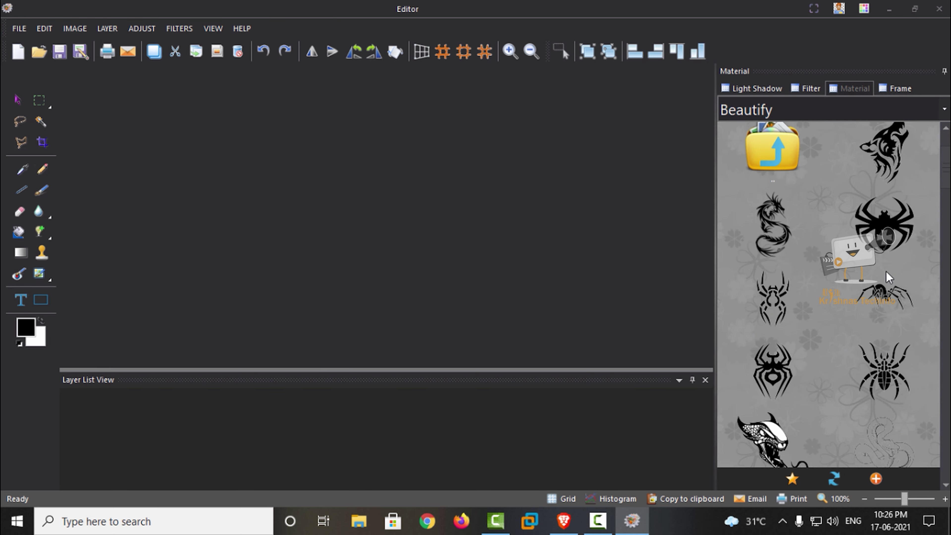
{"action": "scroll", "coordinate": [889, 277], "scroll_direction": "down", "scroll_amount": 1}
{"action": "left_click", "coordinate": [946, 448]}
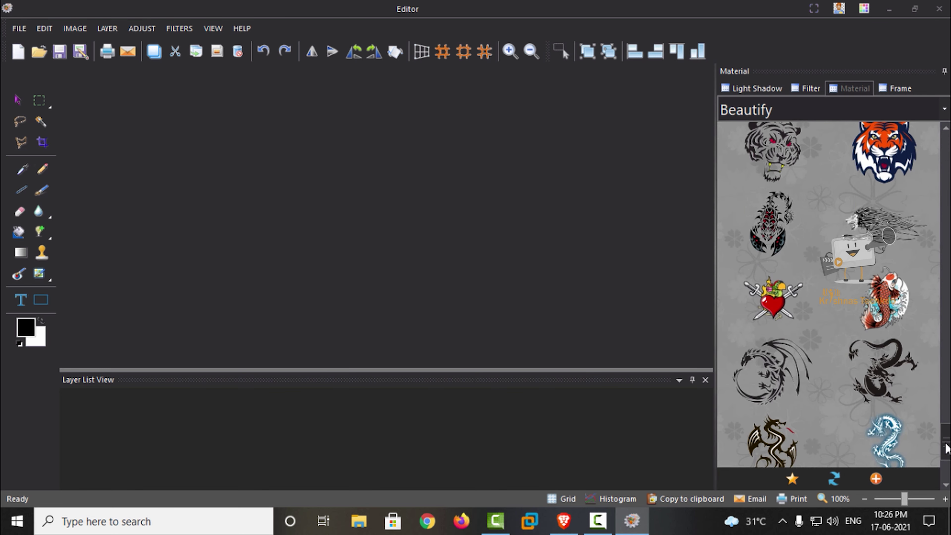
{"action": "left_click_drag", "start_coordinate": [946, 448], "coordinate": [946, 142]}
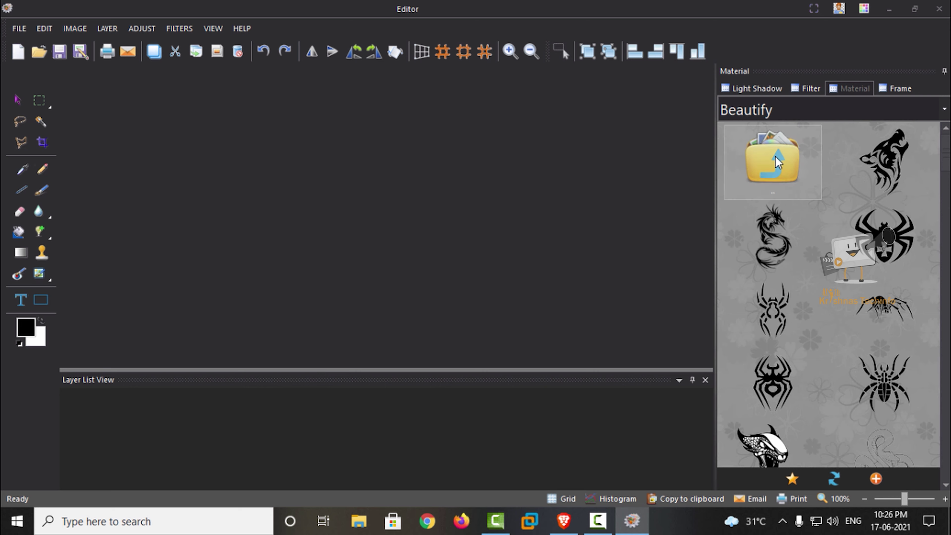
{"action": "double_click", "coordinate": [777, 162]}
{"action": "scroll", "coordinate": [820, 247], "scroll_direction": "down", "scroll_amount": 1}
{"action": "scroll", "coordinate": [820, 247], "scroll_direction": "up", "scroll_amount": 1}
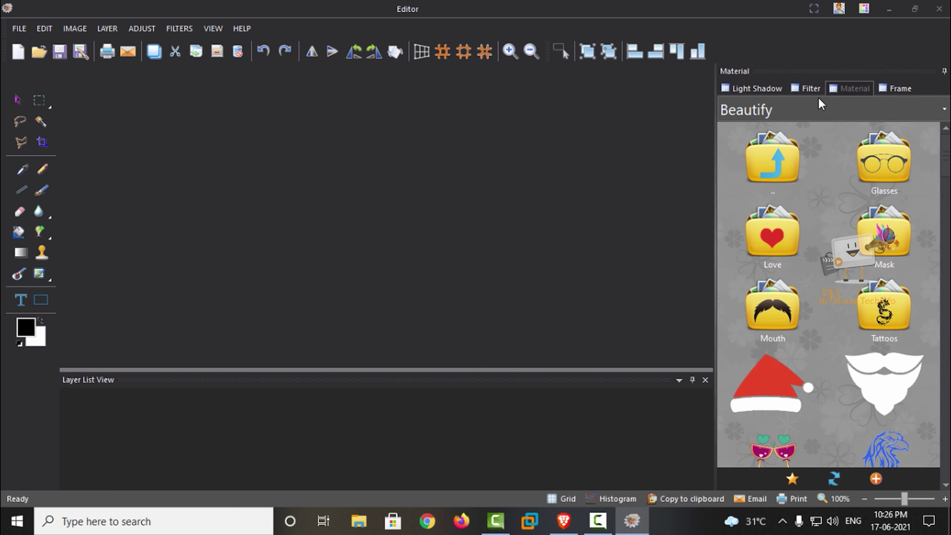
Step: Switch the material category to Natural and scroll its tree and flower stickers
{"action": "left_click", "coordinate": [815, 111]}
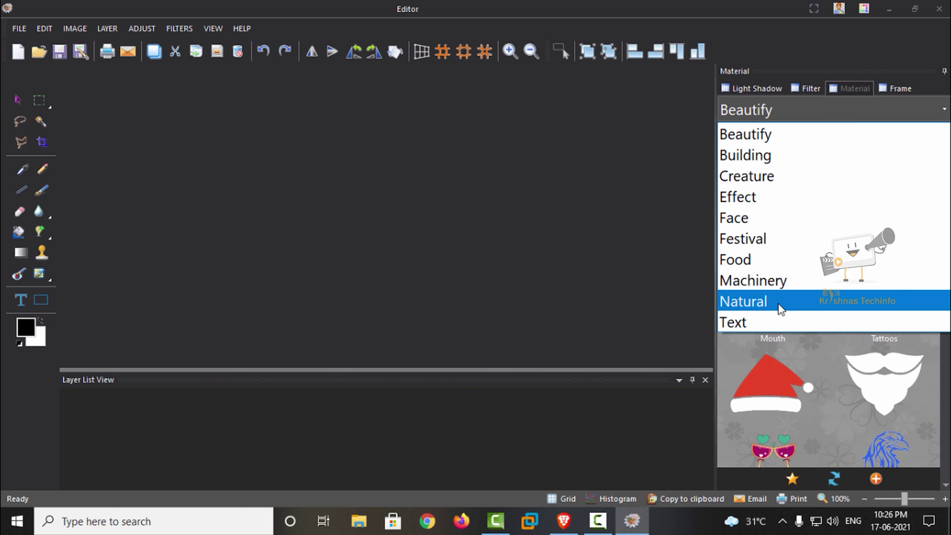
{"action": "left_click", "coordinate": [772, 303]}
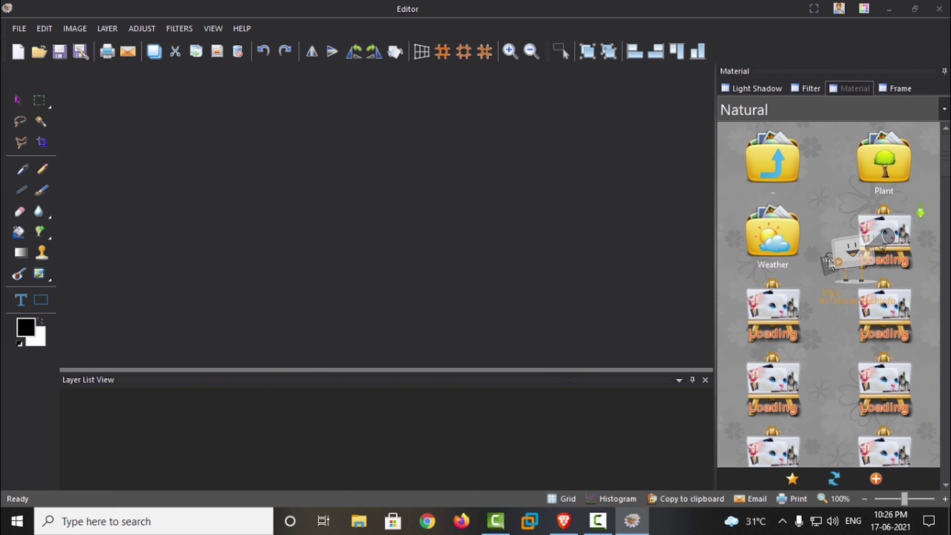
{"action": "scroll", "coordinate": [854, 302], "scroll_direction": "down", "scroll_amount": 3}
{"action": "scroll", "coordinate": [855, 300], "scroll_direction": "down", "scroll_amount": 3}
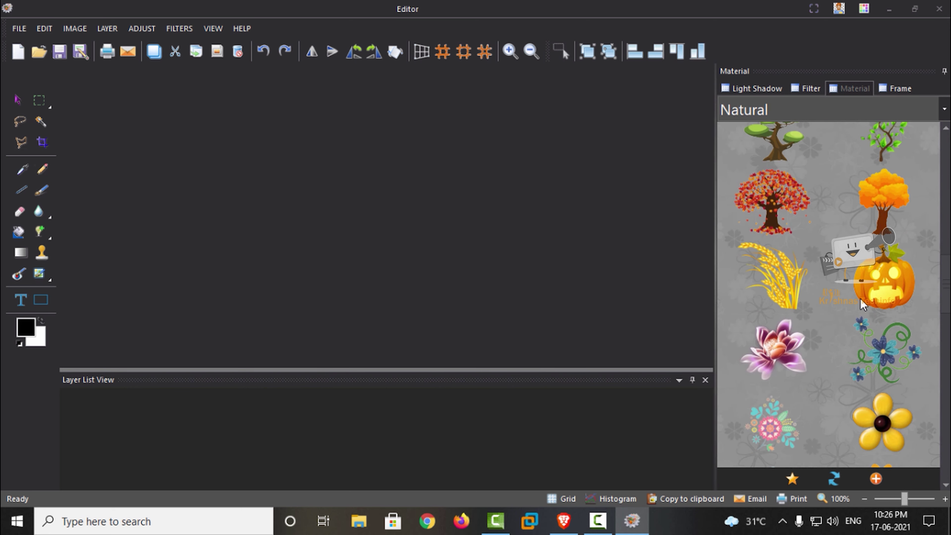
Step: Show the Editor's photo frames, then open the Combine module's 3x3 grid
{"action": "left_click", "coordinate": [898, 88]}
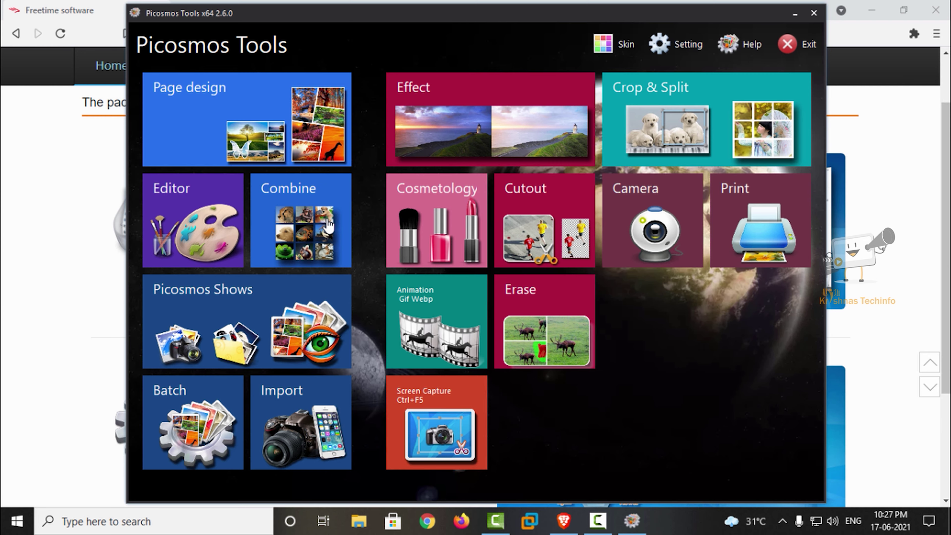
{"action": "left_click", "coordinate": [328, 225]}
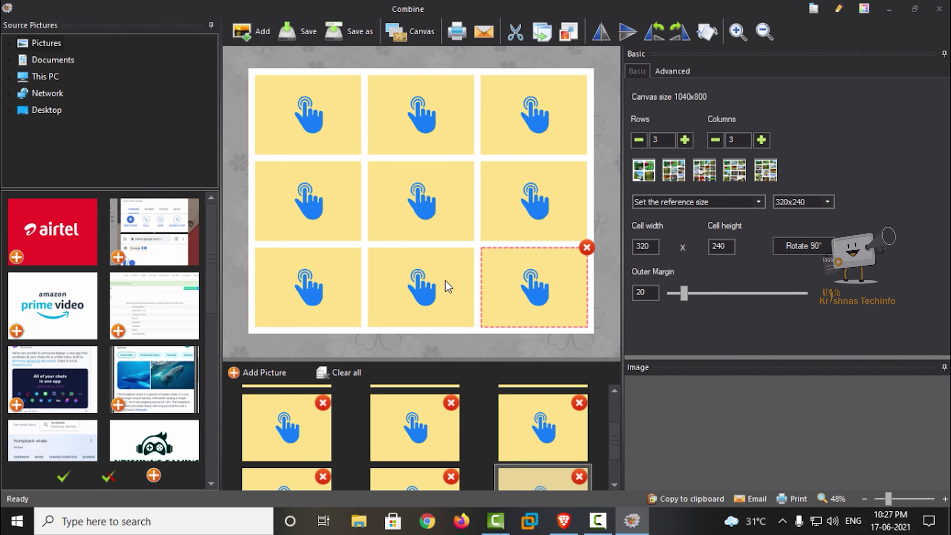
{"action": "scroll", "coordinate": [446, 283], "scroll_direction": "up", "scroll_amount": 2}
{"action": "scroll", "coordinate": [447, 274], "scroll_direction": "down", "scroll_amount": 2}
Step: Apply a larger-cell, smaller-margin layout and set reference size to Waterfall,Portrait
{"action": "left_click", "coordinate": [678, 175]}
{"action": "left_click", "coordinate": [766, 175]}
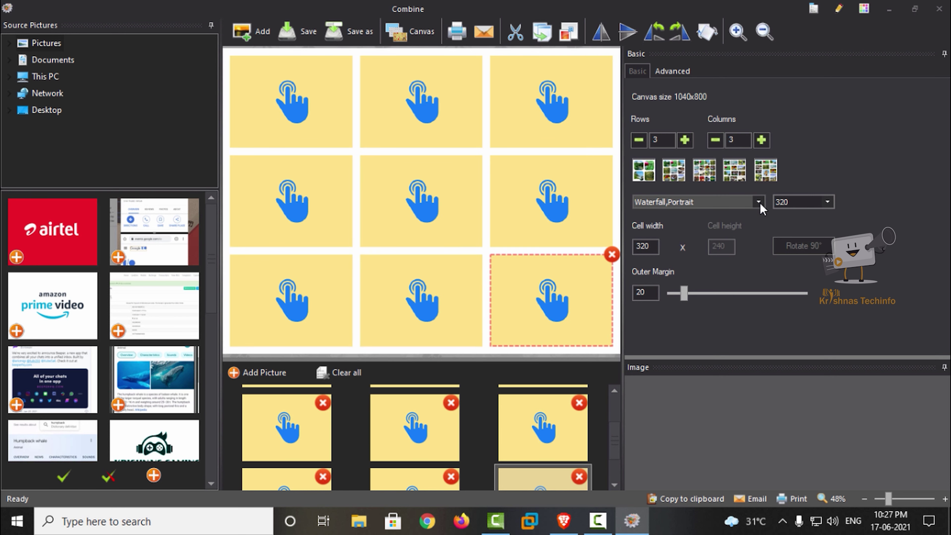
{"action": "left_click", "coordinate": [750, 205]}
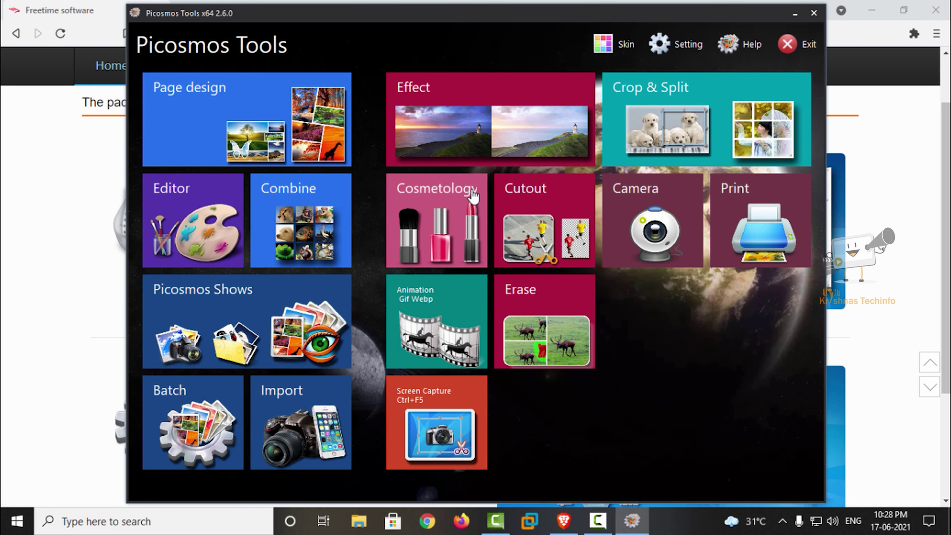
Step: Open the Effect module, scroll its Light Shadow effects, and browse the Cosmetology group
{"action": "left_click", "coordinate": [480, 119]}
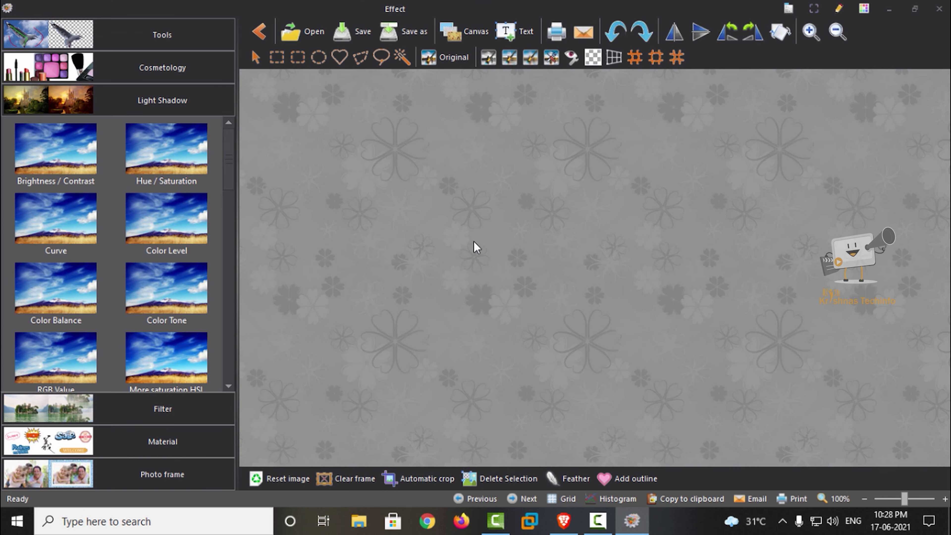
{"action": "scroll", "coordinate": [168, 224], "scroll_direction": "down", "scroll_amount": 2}
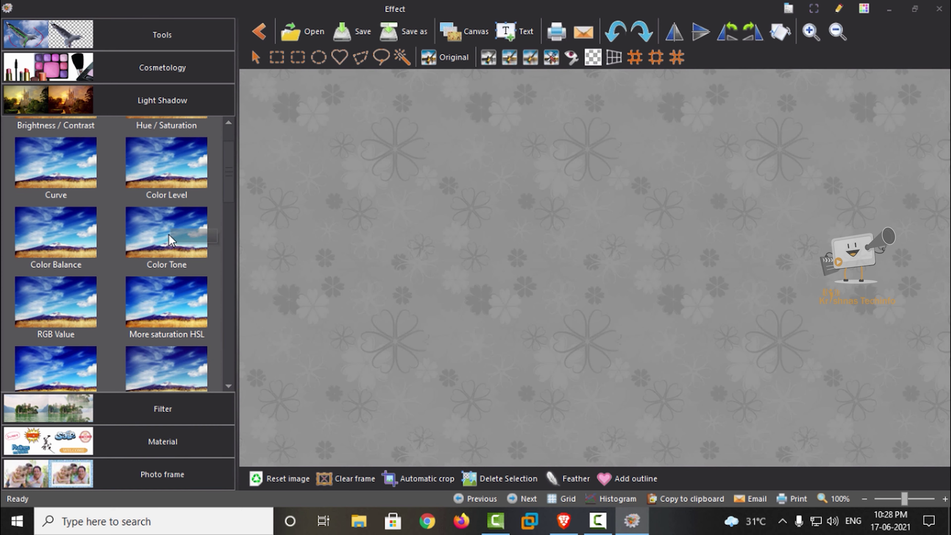
{"action": "scroll", "coordinate": [169, 244], "scroll_direction": "down", "scroll_amount": 1}
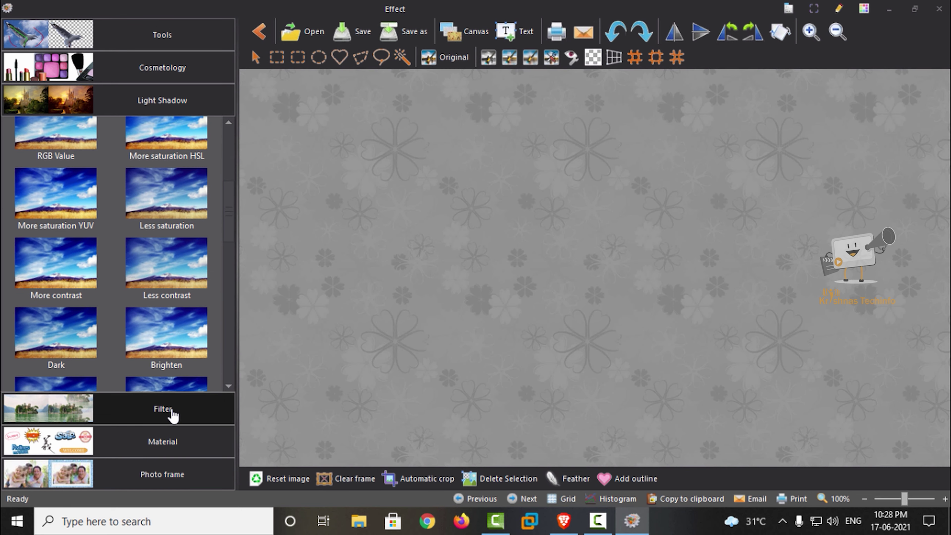
{"action": "left_click", "coordinate": [163, 68]}
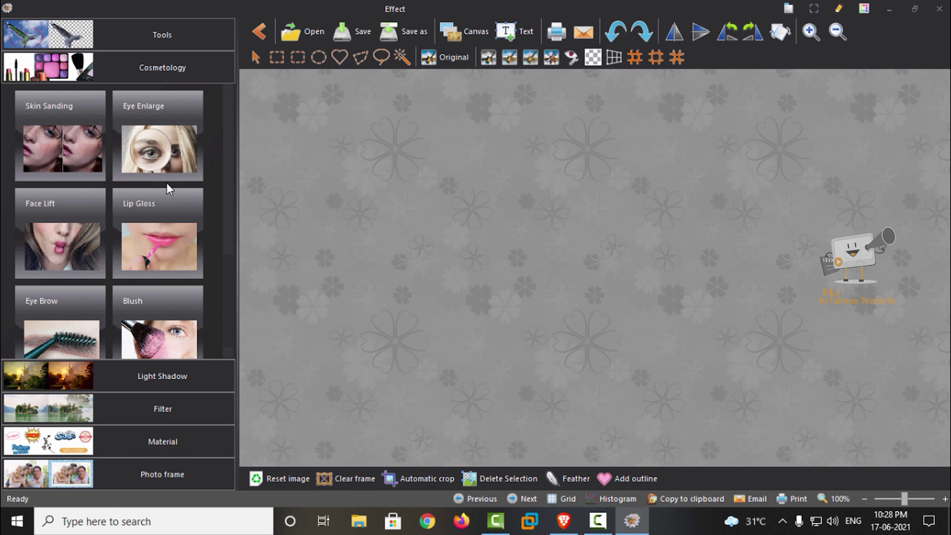
{"action": "scroll", "coordinate": [169, 195], "scroll_direction": "down", "scroll_amount": 2}
{"action": "scroll", "coordinate": [169, 210], "scroll_direction": "up", "scroll_amount": 2}
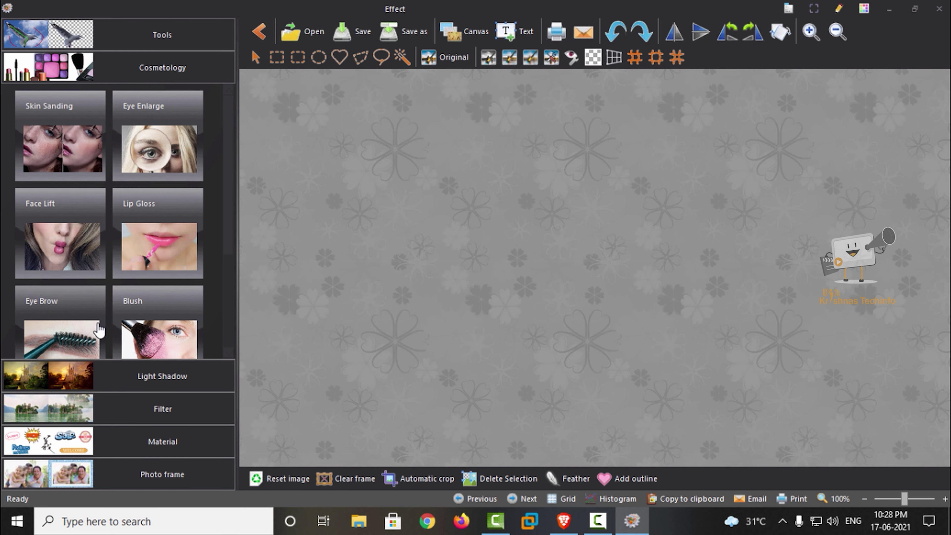
{"action": "scroll", "coordinate": [112, 296], "scroll_direction": "down", "scroll_amount": 2}
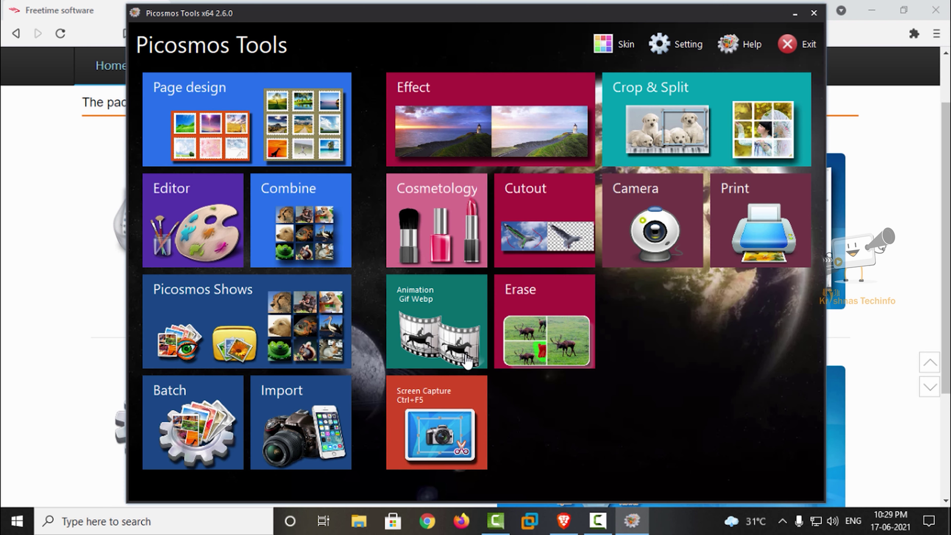
{"action": "left_click", "coordinate": [427, 328]}
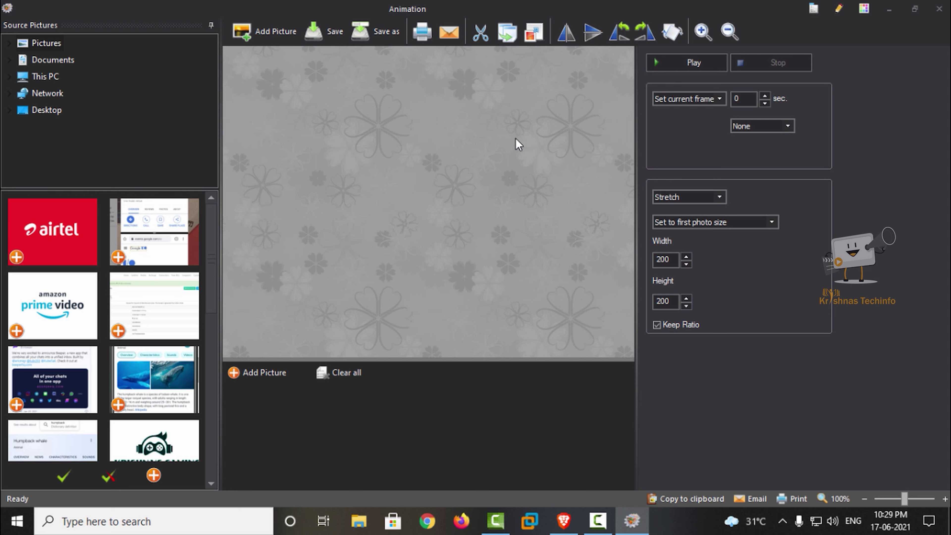
{"action": "key", "text": "alt+F4"}
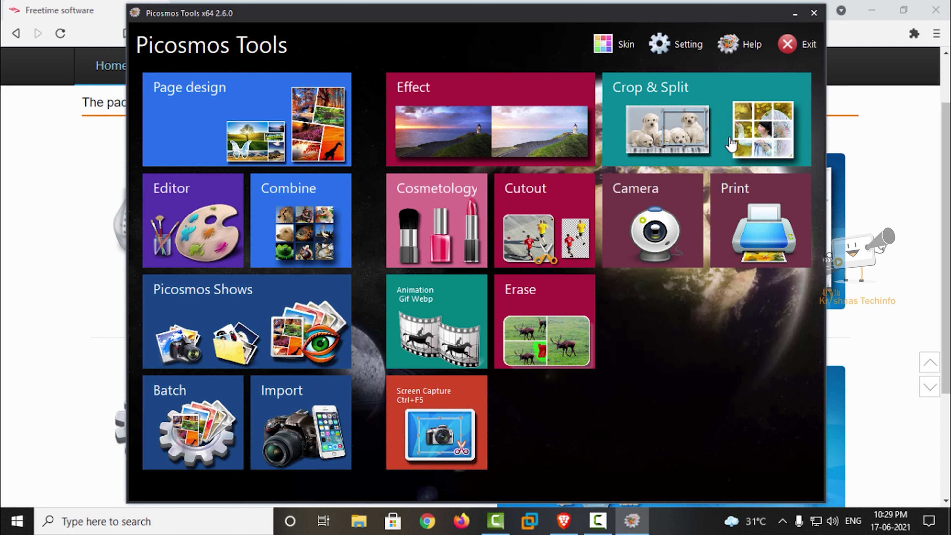
Step: Open Crop & Split on its Split tab, showing the 3 x 3 rows-and-columns grid
{"action": "left_click", "coordinate": [741, 146]}
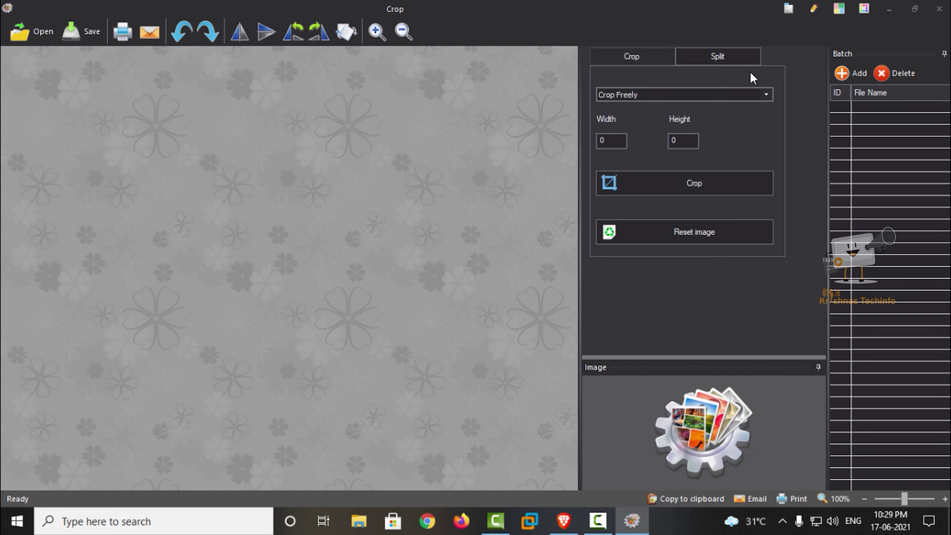
{"action": "left_click", "coordinate": [730, 63]}
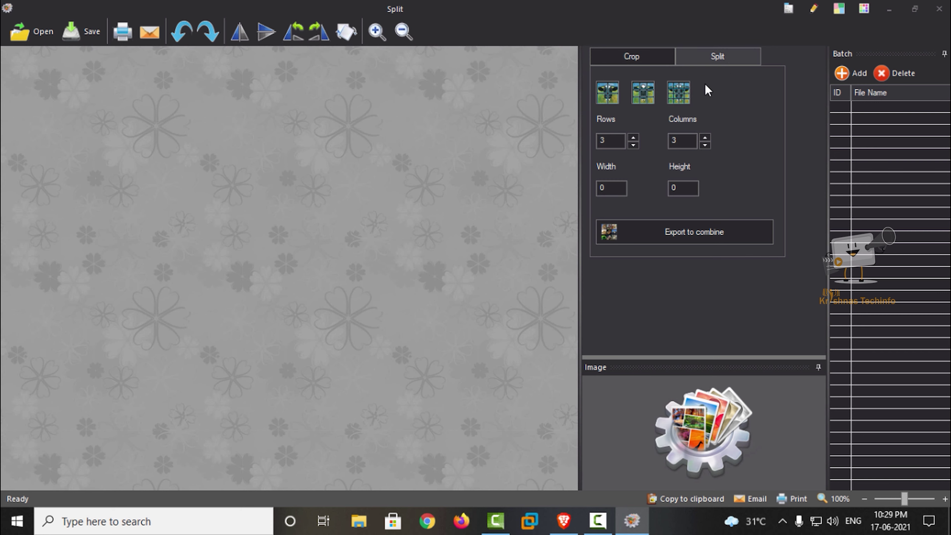